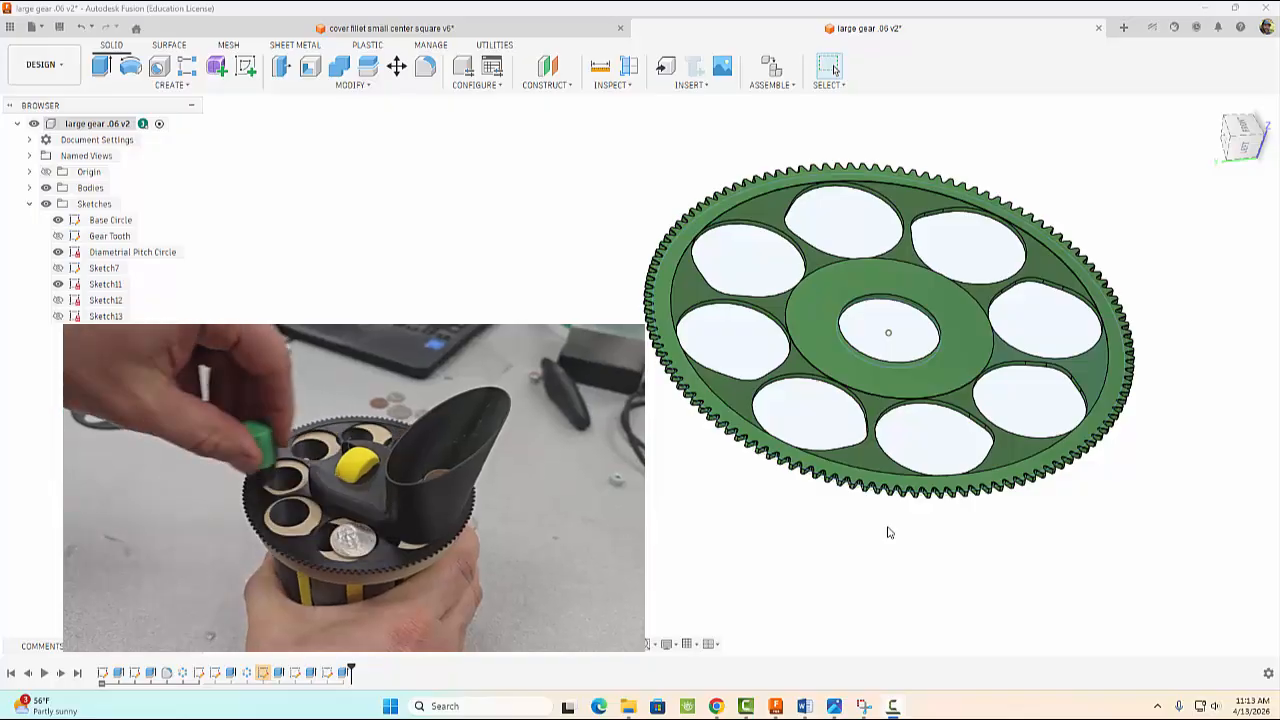
# Create a new part design using the inch, ouncemass unit system
pyautogui.moveTo(886, 531)
pyautogui.keyDown('shift'); pyautogui.mouseDown(button='middle')
pyautogui.moveTo(835, 513)
pyautogui.moveTo(883, 526)
pyautogui.moveTo(837, 529)
pyautogui.moveTo(877, 542)
pyautogui.mouseUp(button='middle'); pyautogui.keyUp('shift')
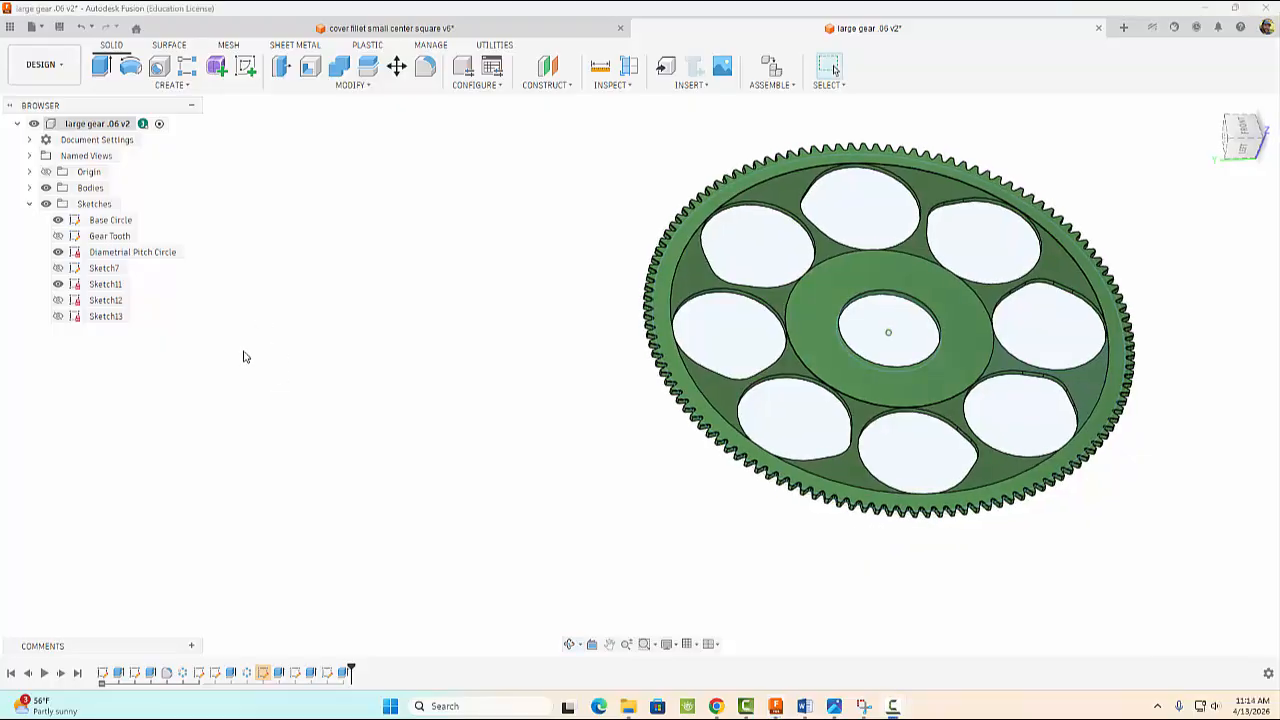
pyautogui.click(33, 27)
pyautogui.click(45, 47)
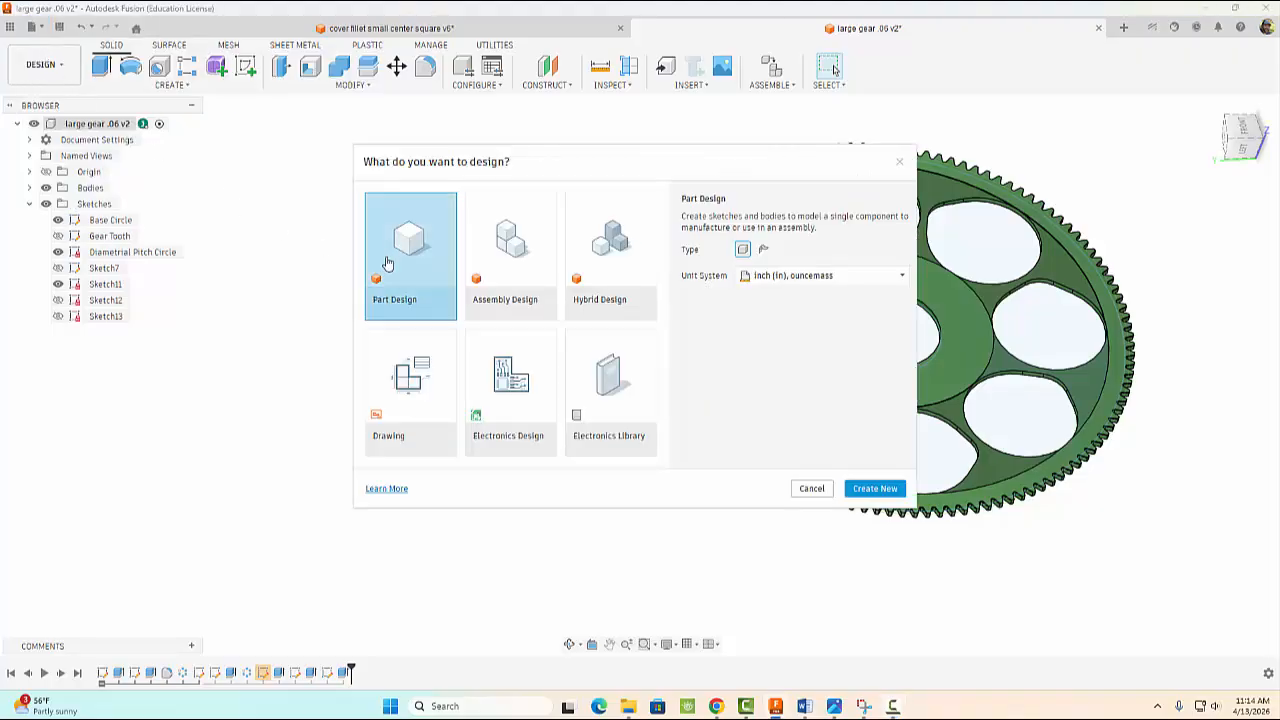
pyautogui.click(858, 489)
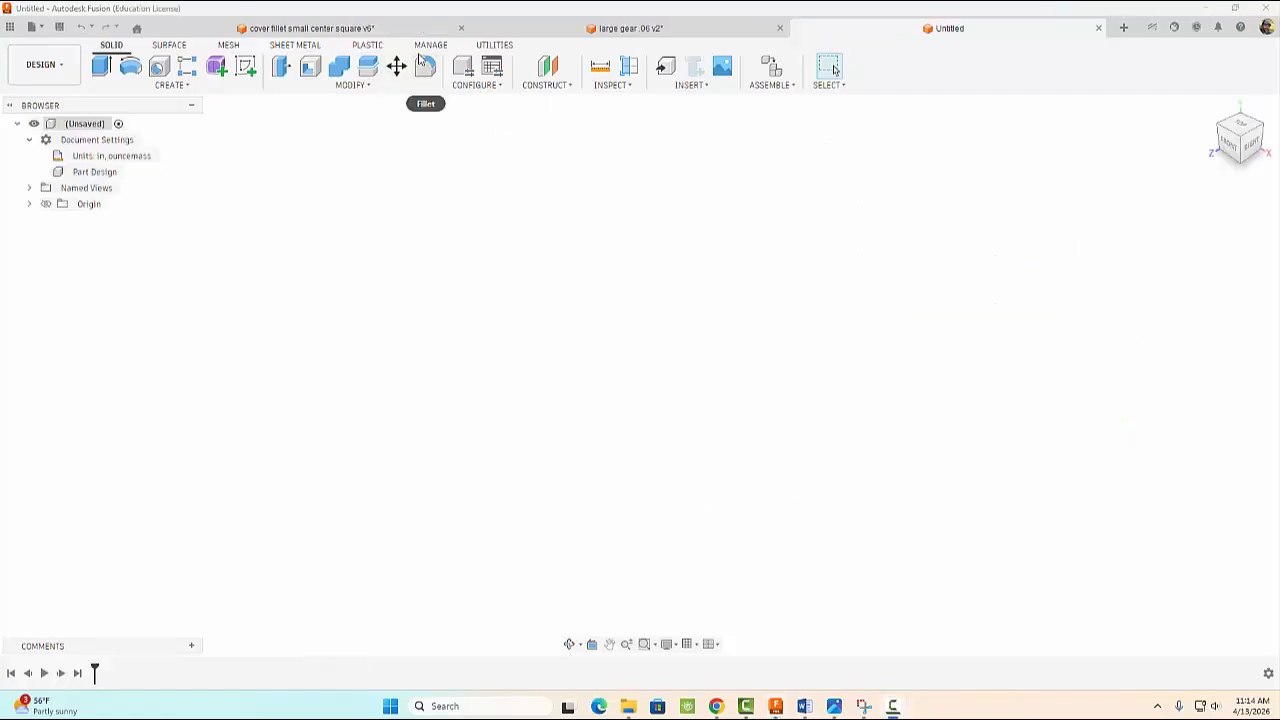
# Run the SpurGear script from Scripts and Add-Ins to begin defining a gear
pyautogui.click(494, 45)
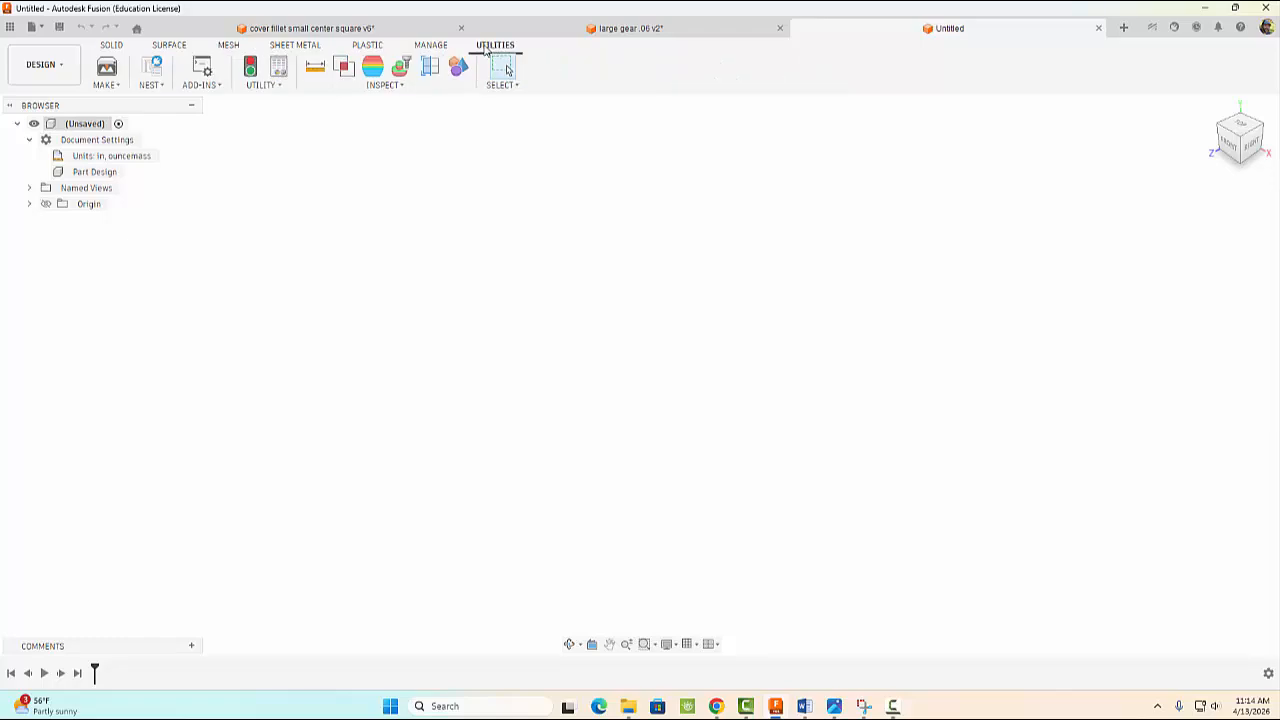
pyautogui.click(197, 86)
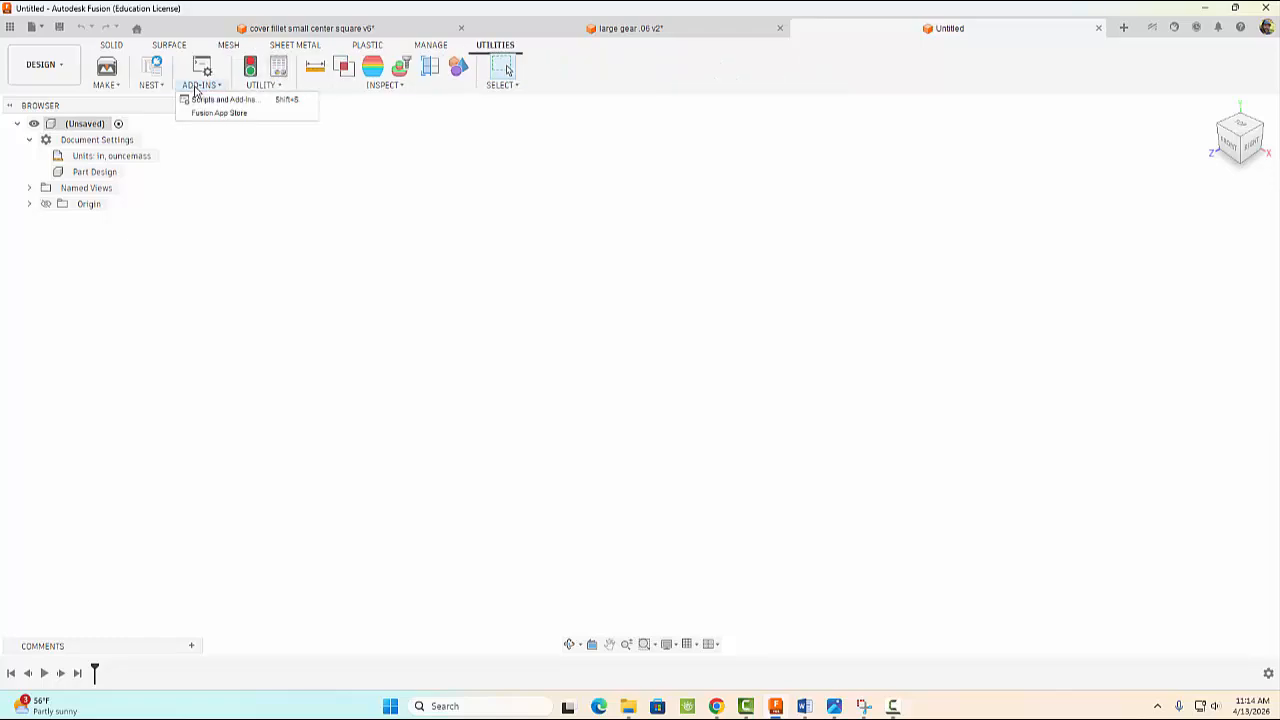
pyautogui.click(240, 101)
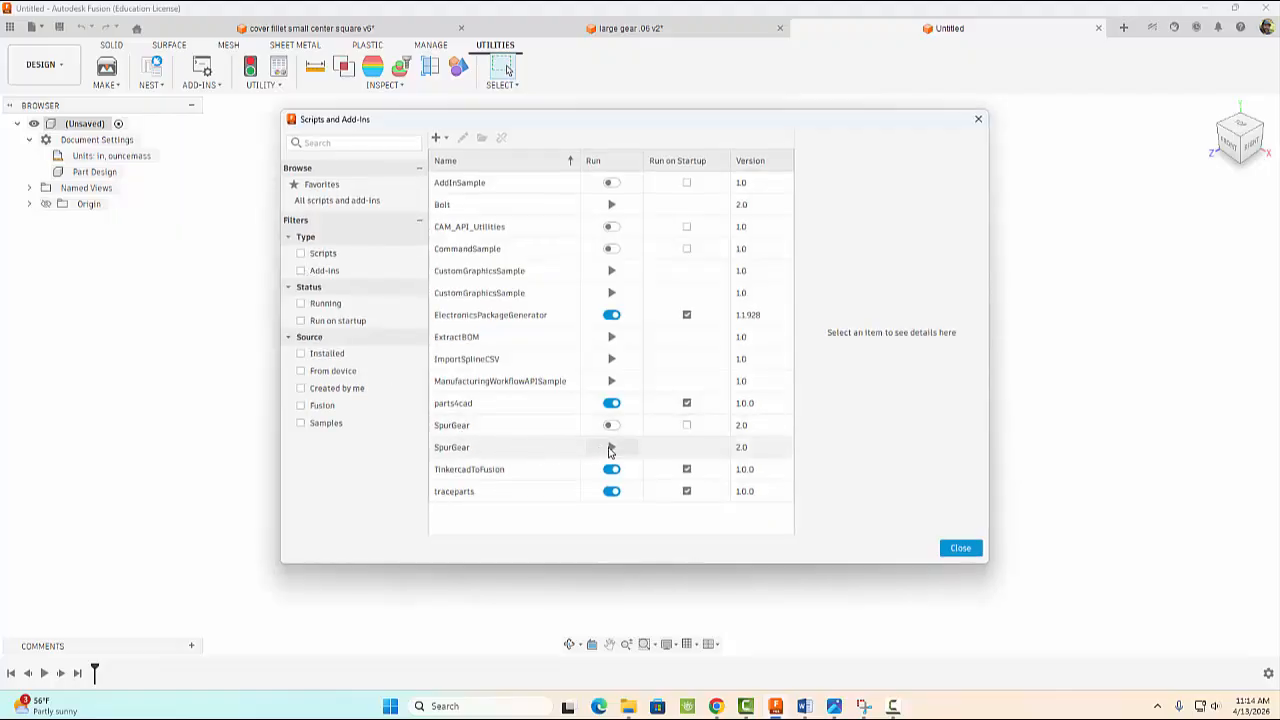
pyautogui.click(610, 448)
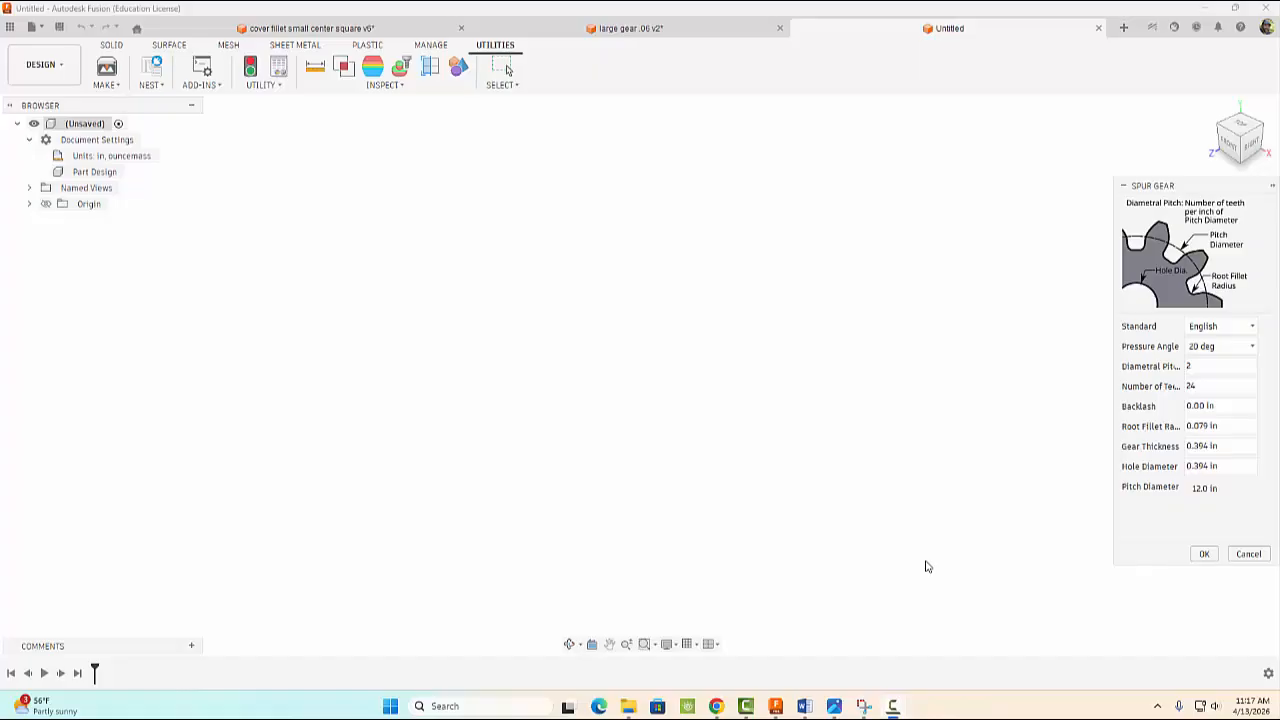
# Use the English standard for the spur gear, with a diametral pitch of 26 and 120 teeth
pyautogui.click(1211, 330)
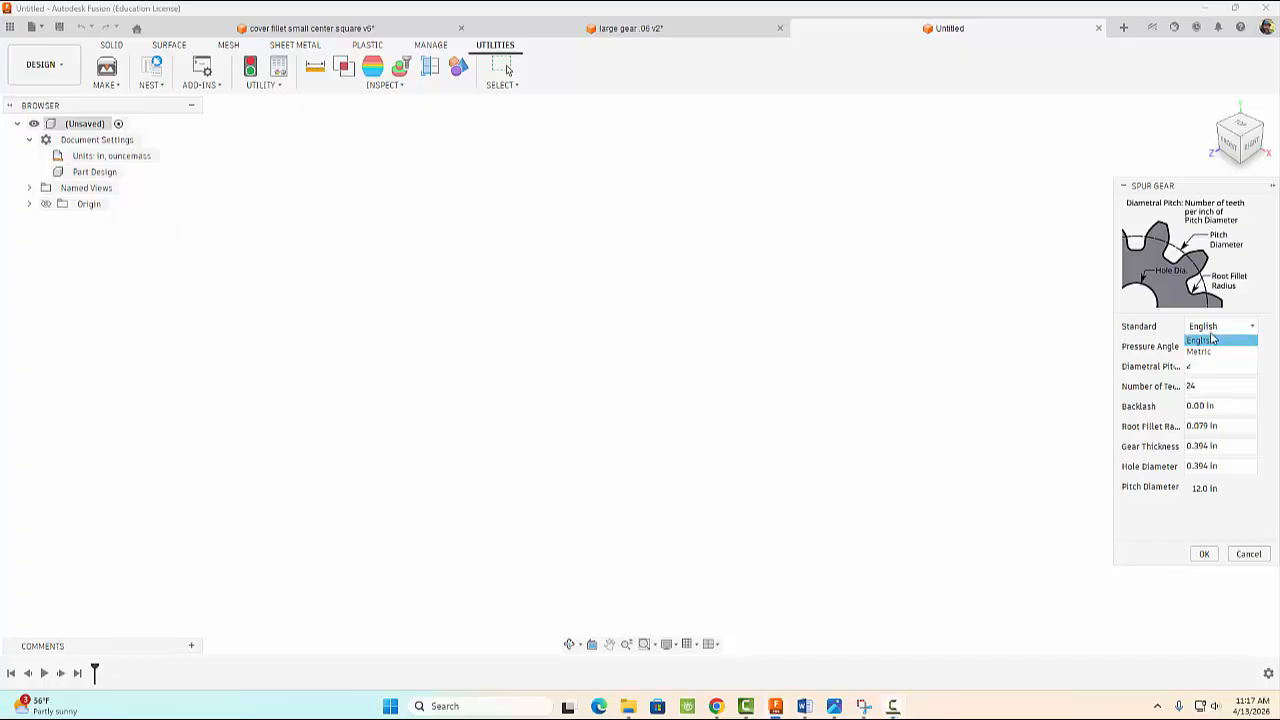
pyautogui.click(1209, 343)
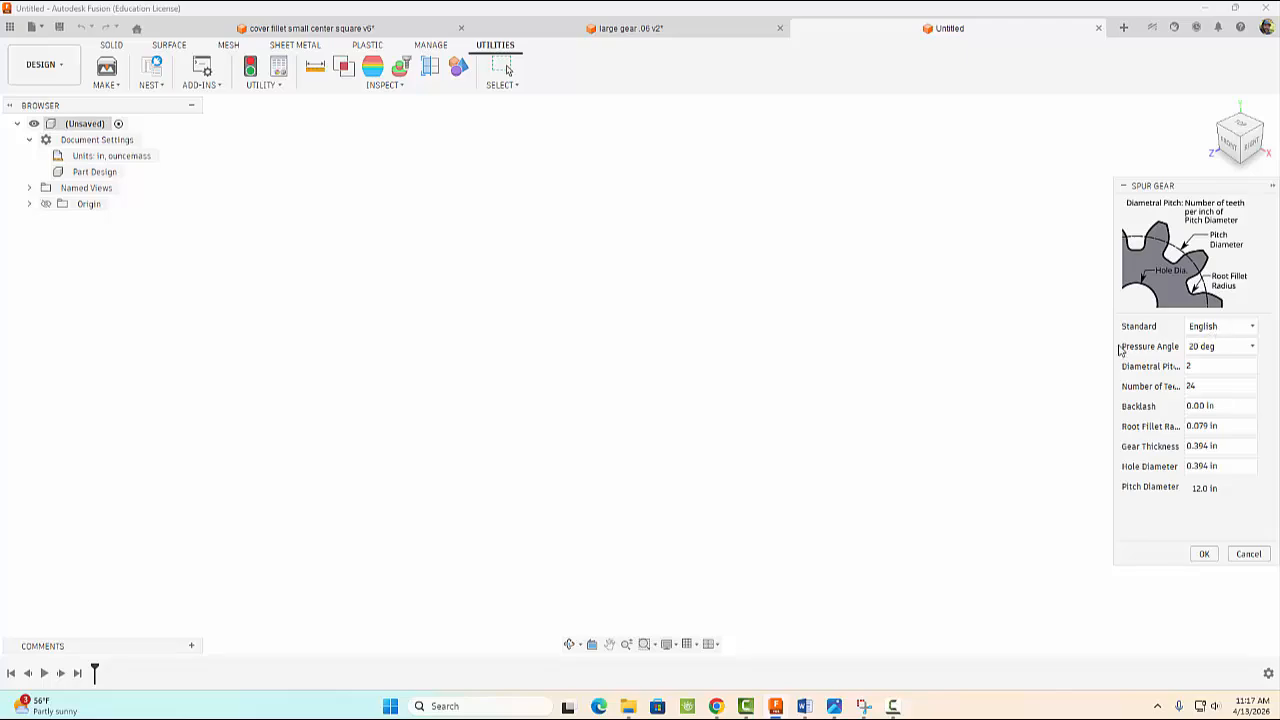
pyautogui.click(1200, 367)
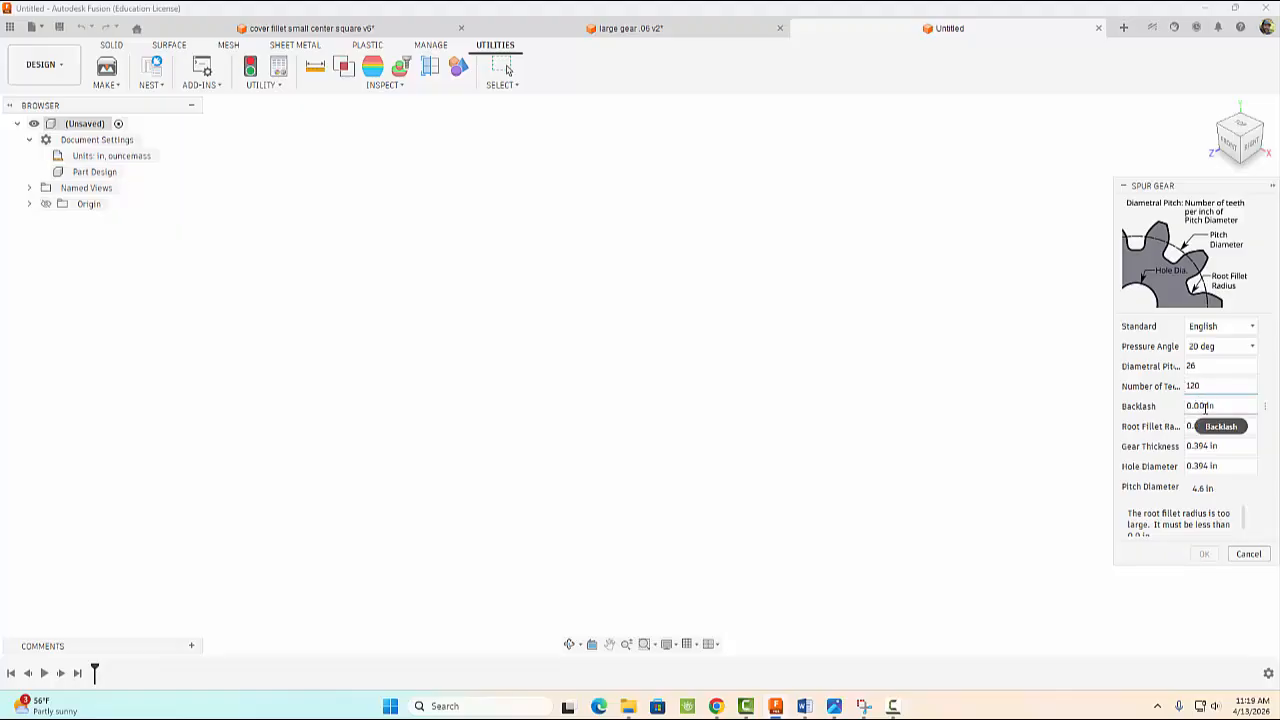
# Set the spur gear's backlash to 0.001 in and its root fillet radius to 0.02 in
pyautogui.moveTo(1205, 406); pyautogui.dragTo(1187, 406)
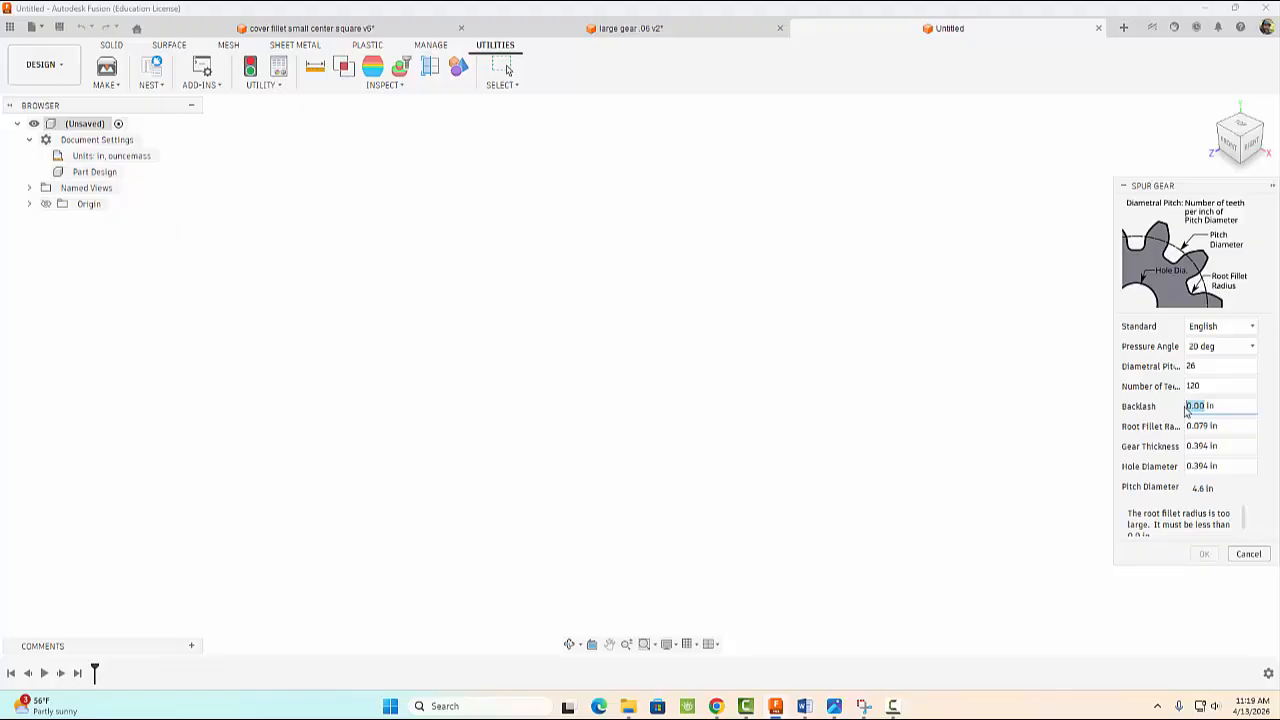
pyautogui.write('0')
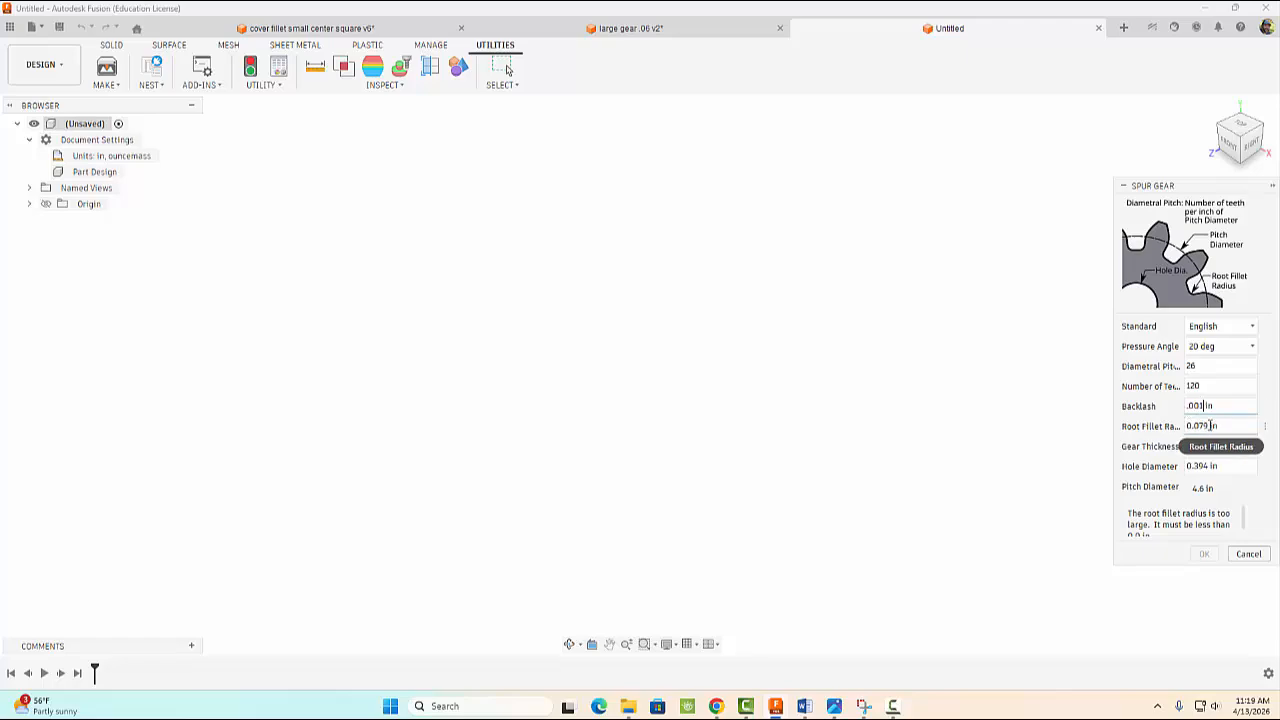
pyautogui.click(1210, 425)
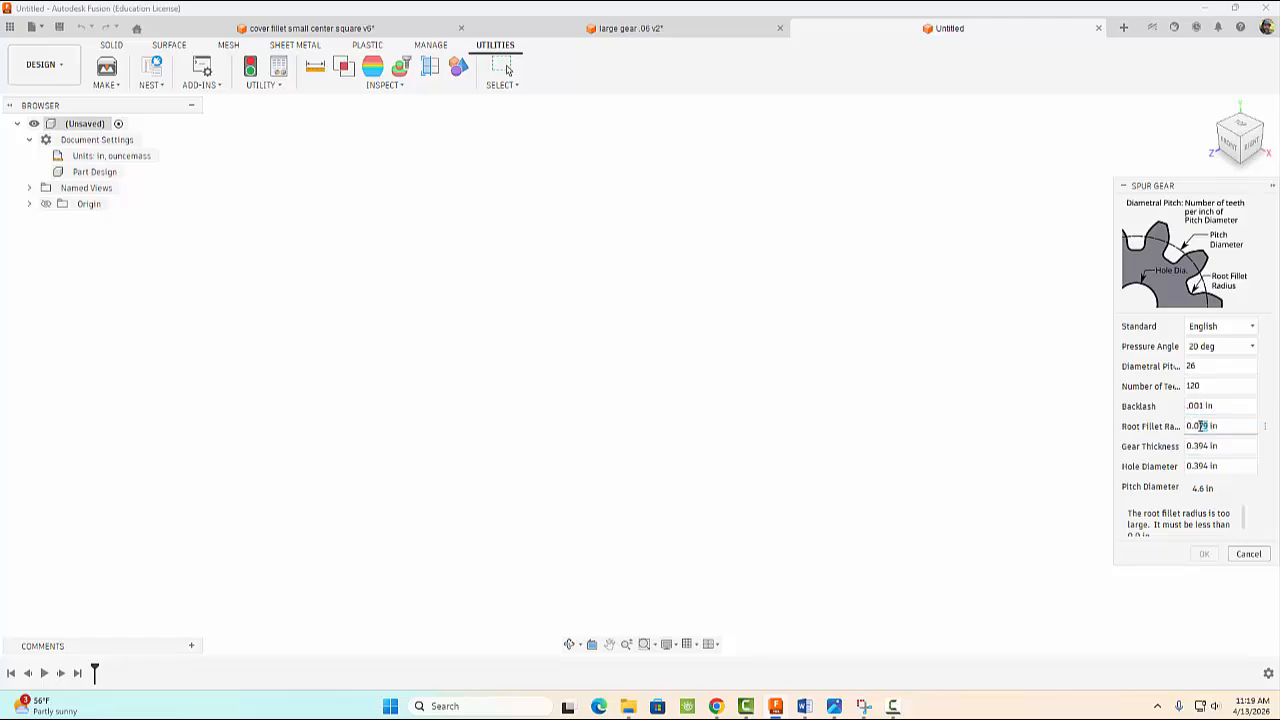
pyautogui.press('BackSpace')
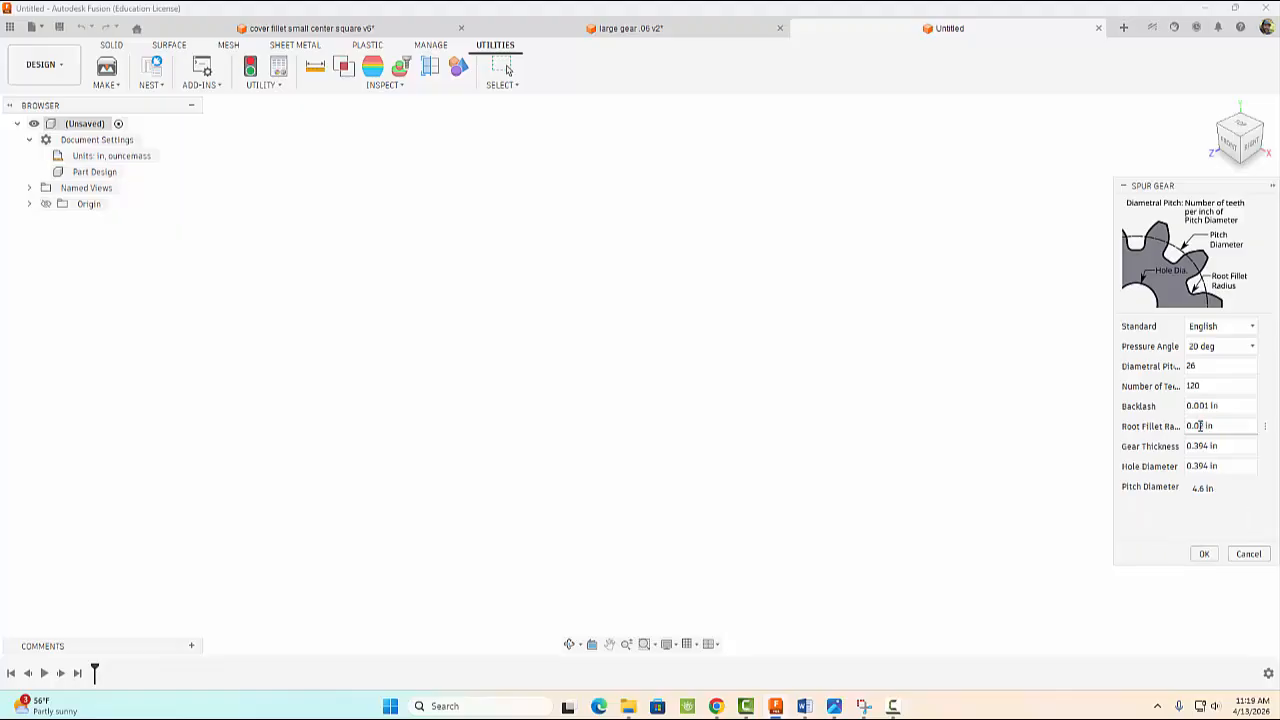
pyautogui.write('2')
pyautogui.press('Tab')
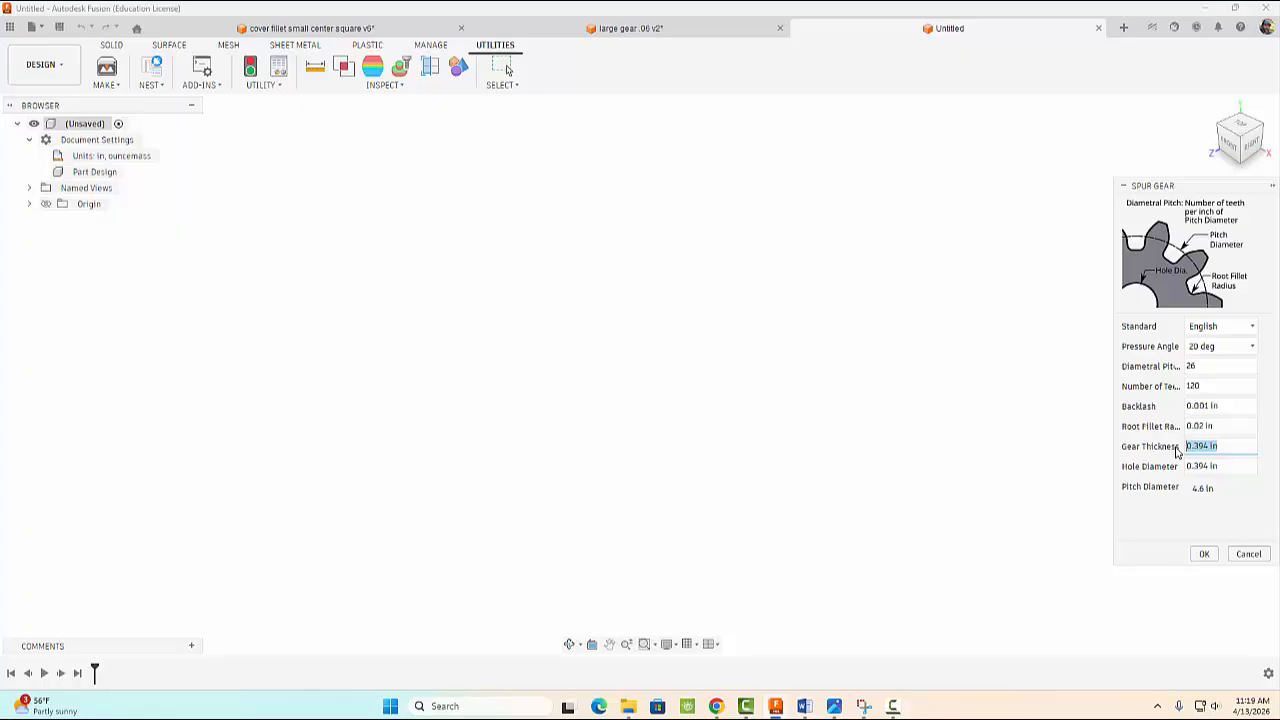
# Set the gear thickness to 0.06 in and the hole diameter to 0.98 in, and generate the spur gear
pyautogui.write('.06')
pyautogui.moveTo(1224, 466); pyautogui.dragTo(1202, 466)
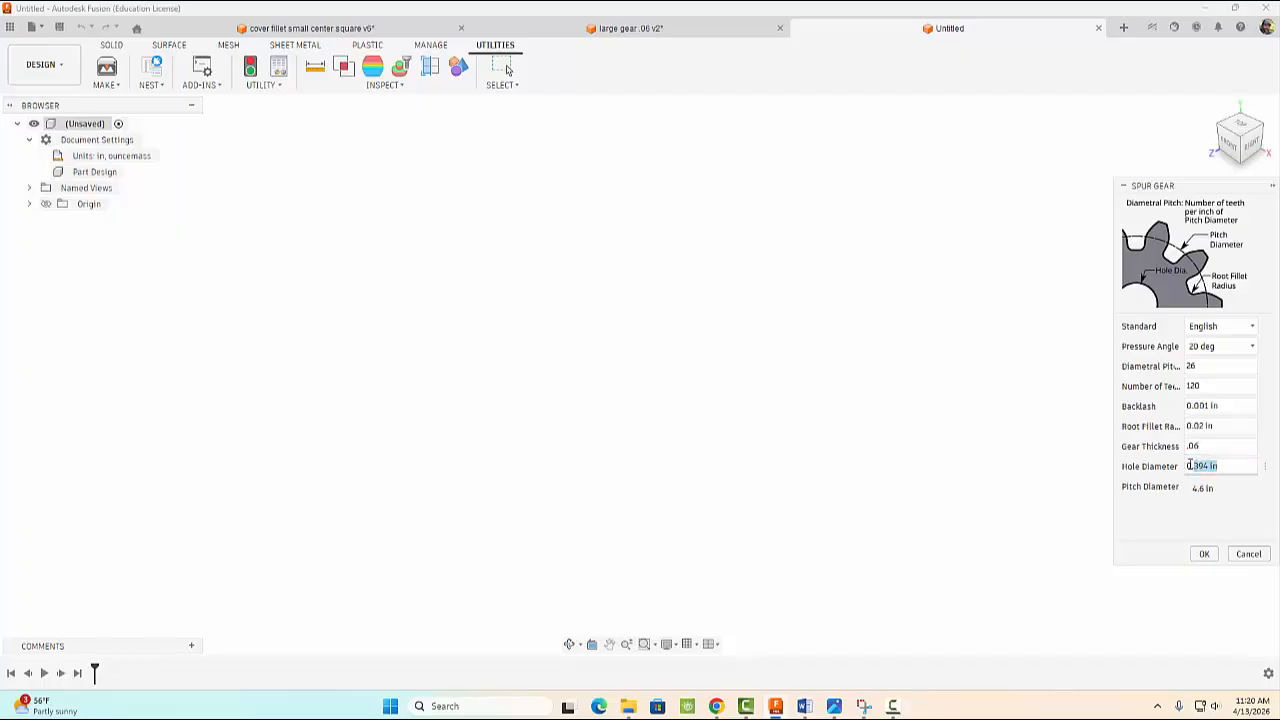
pyautogui.write('98')
pyautogui.click(1206, 557)
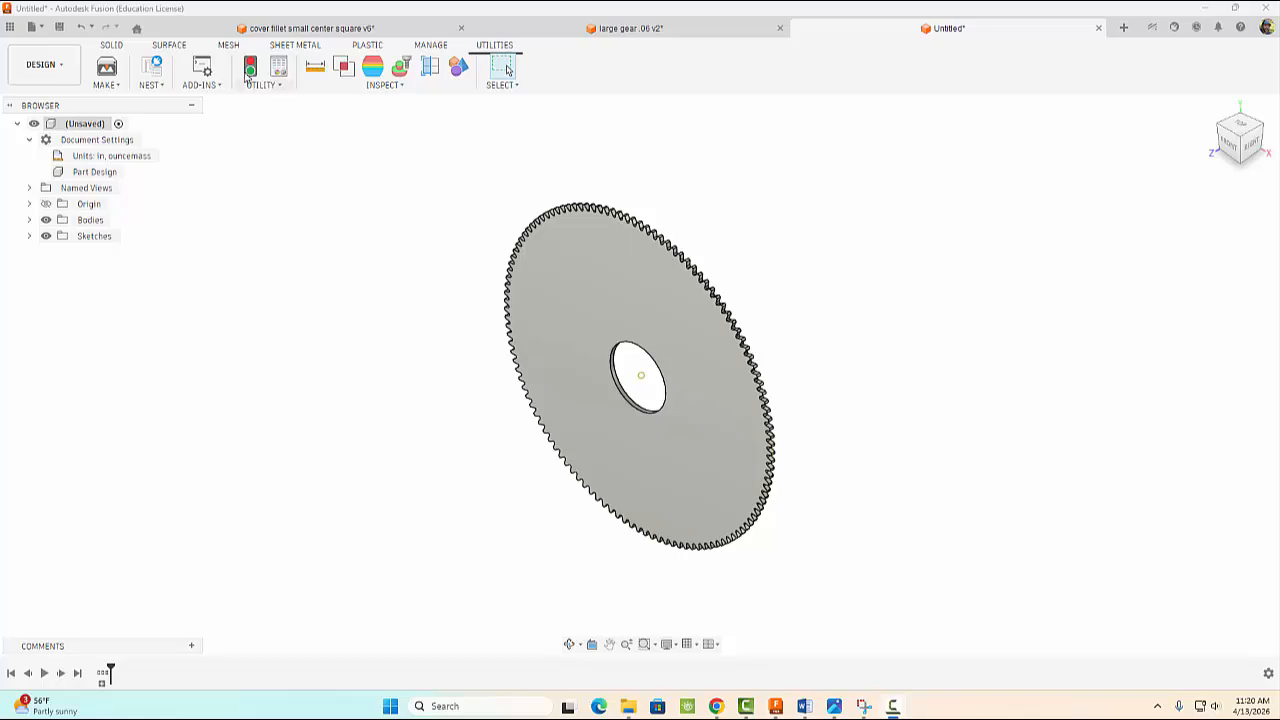
# Measure the gear's thickness between the front and back corners of one tooth
pyautogui.click(115, 46)
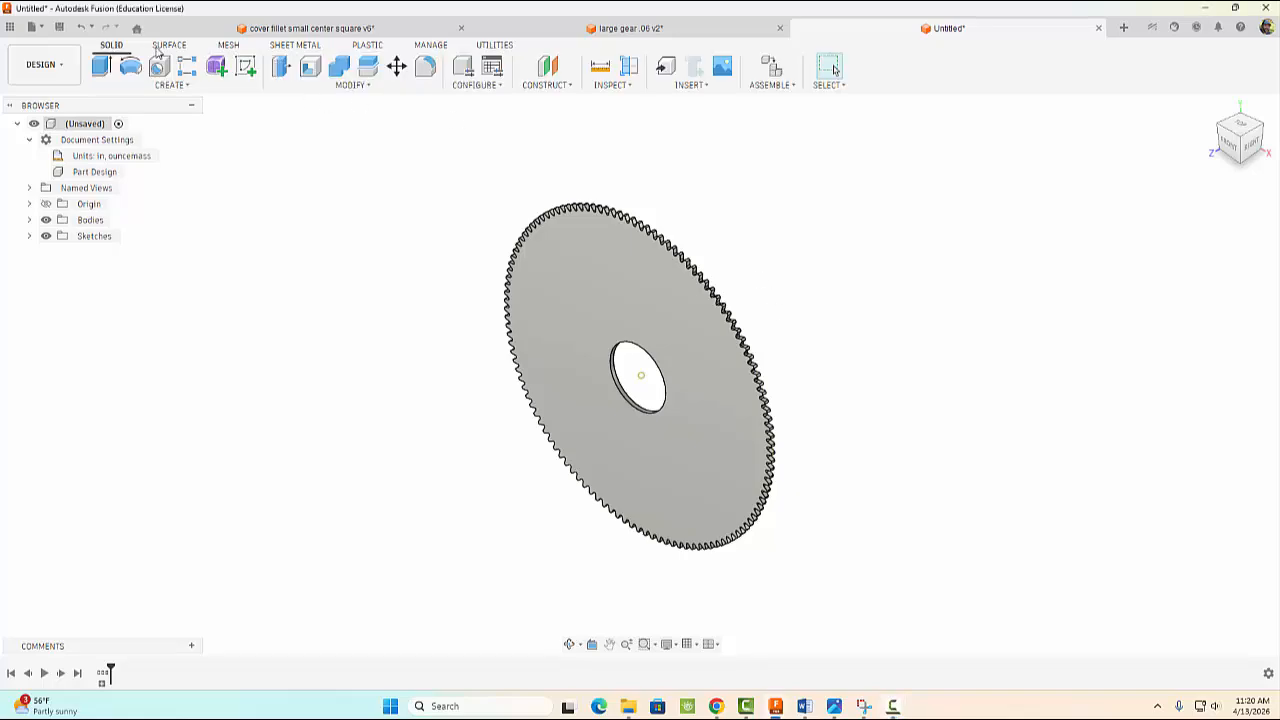
pyautogui.click(600, 66)
pyautogui.scroll(10, 675, 219)
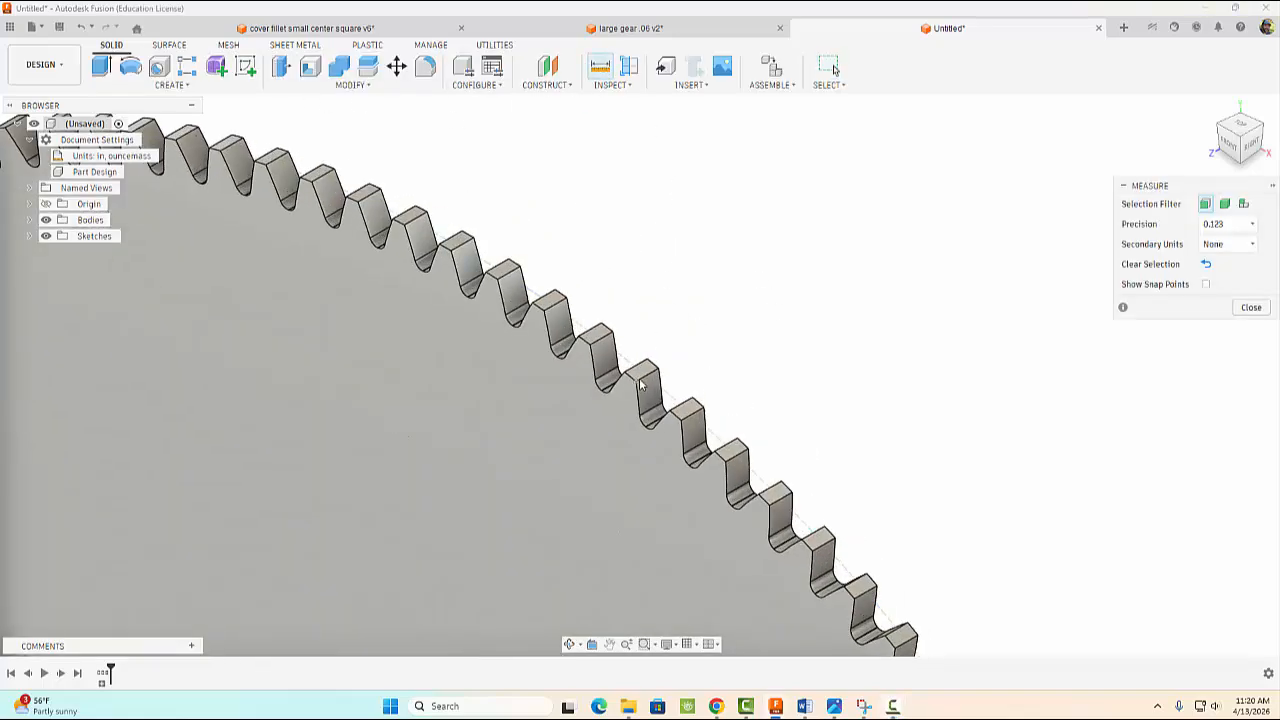
pyautogui.click(640, 389)
pyautogui.click(656, 371)
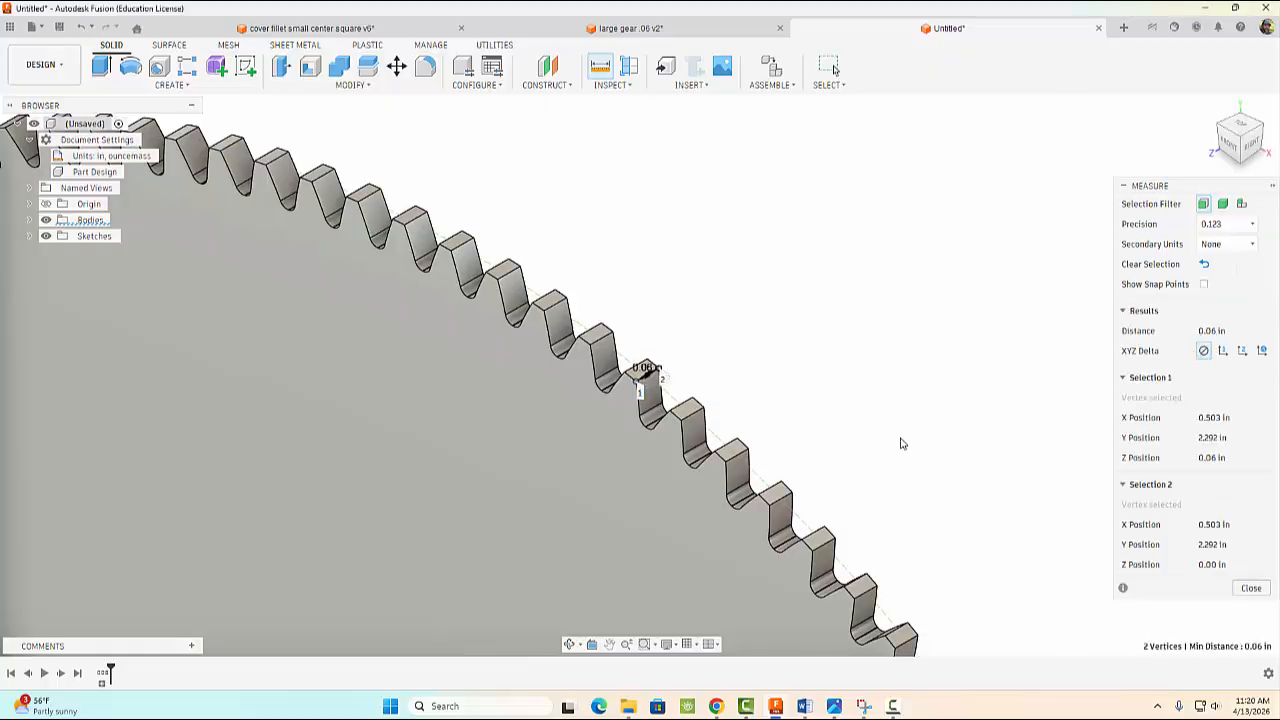
pyautogui.scroll(-10, 860, 425)
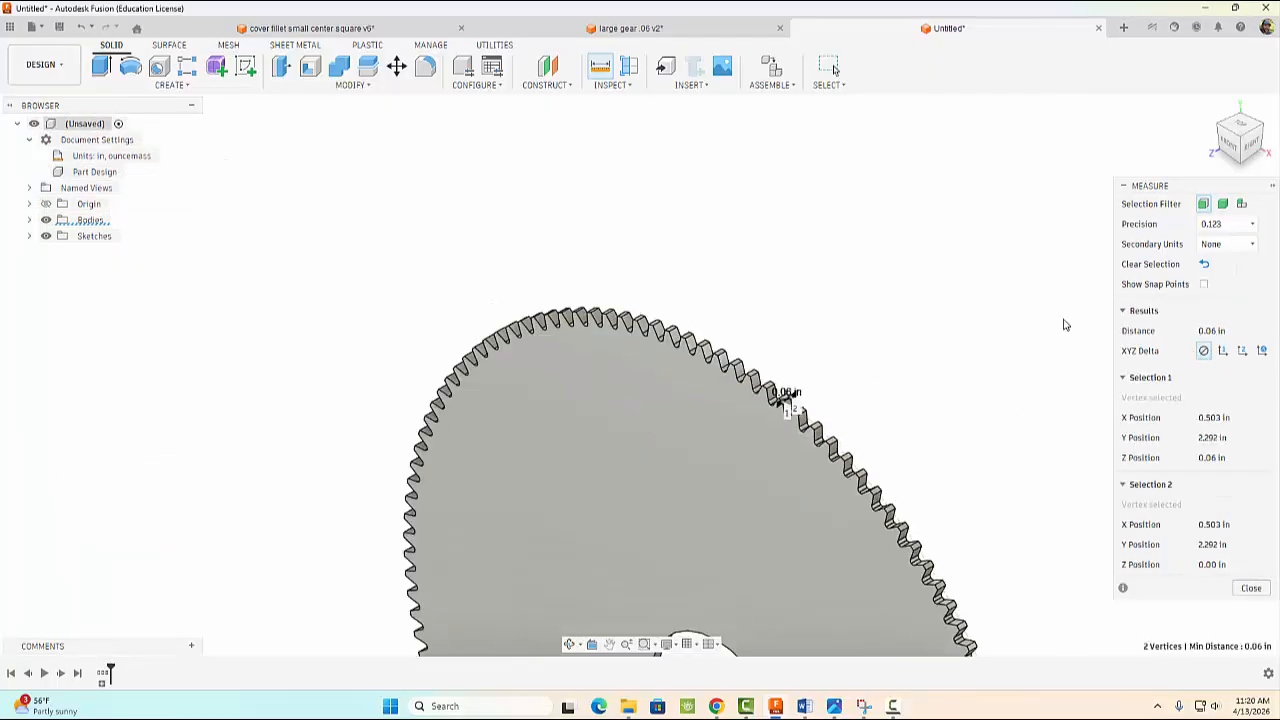
# Clear the measurement selection and measure the diameter of the gear's center hole
pyautogui.click(1204, 264)
pyautogui.moveTo(761, 544); pyautogui.dragTo(803, 222, button='middle')
pyautogui.scroll(6, 776, 337)
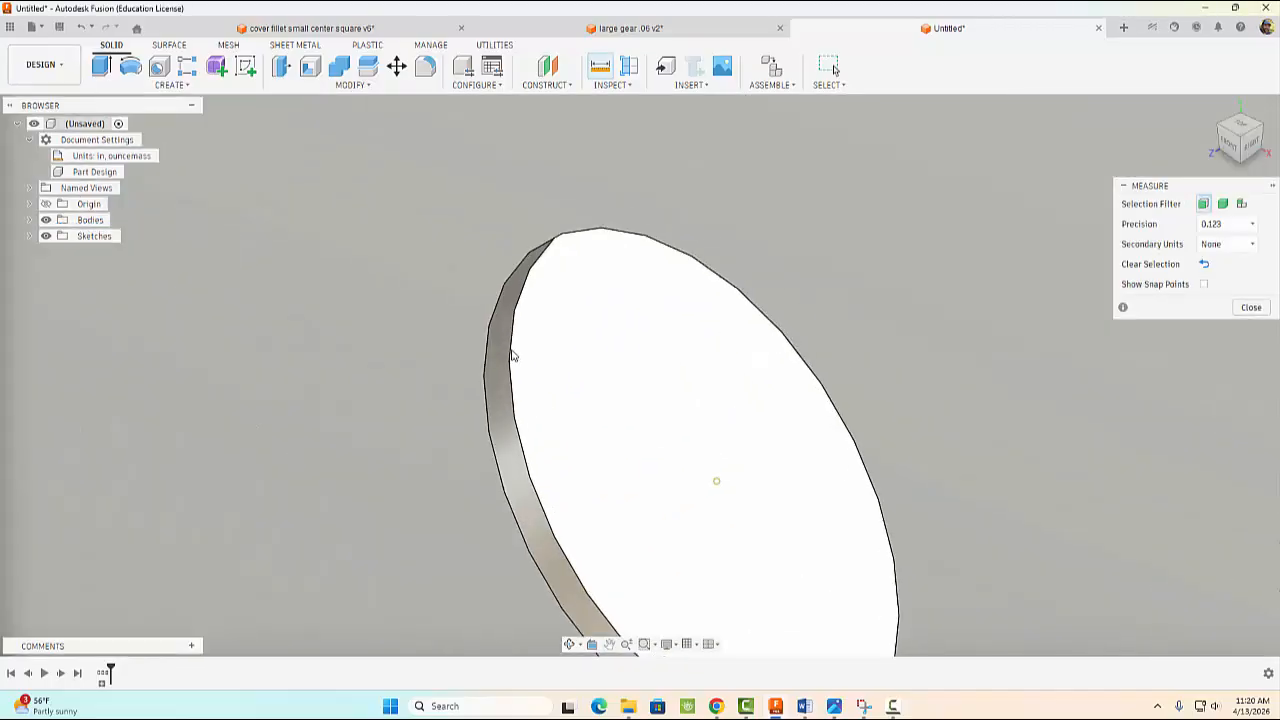
pyautogui.click(489, 362)
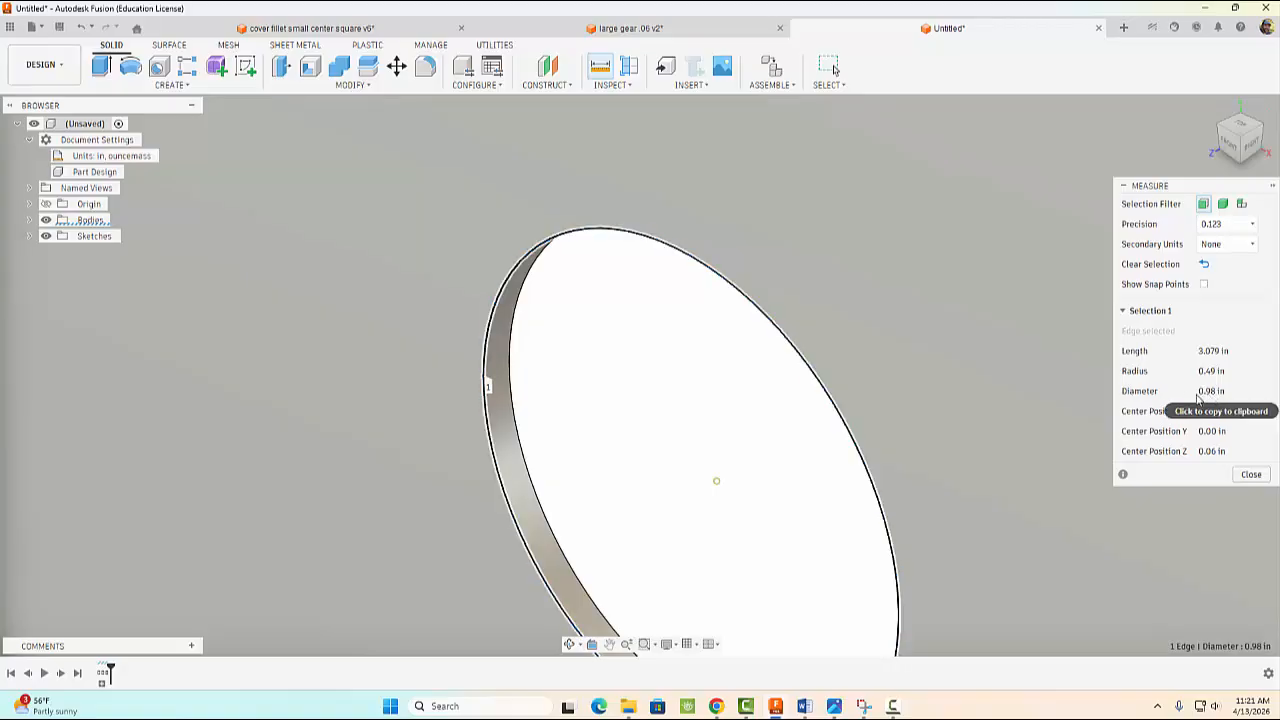
pyautogui.click(1250, 474)
pyautogui.scroll(-5, 960, 368)
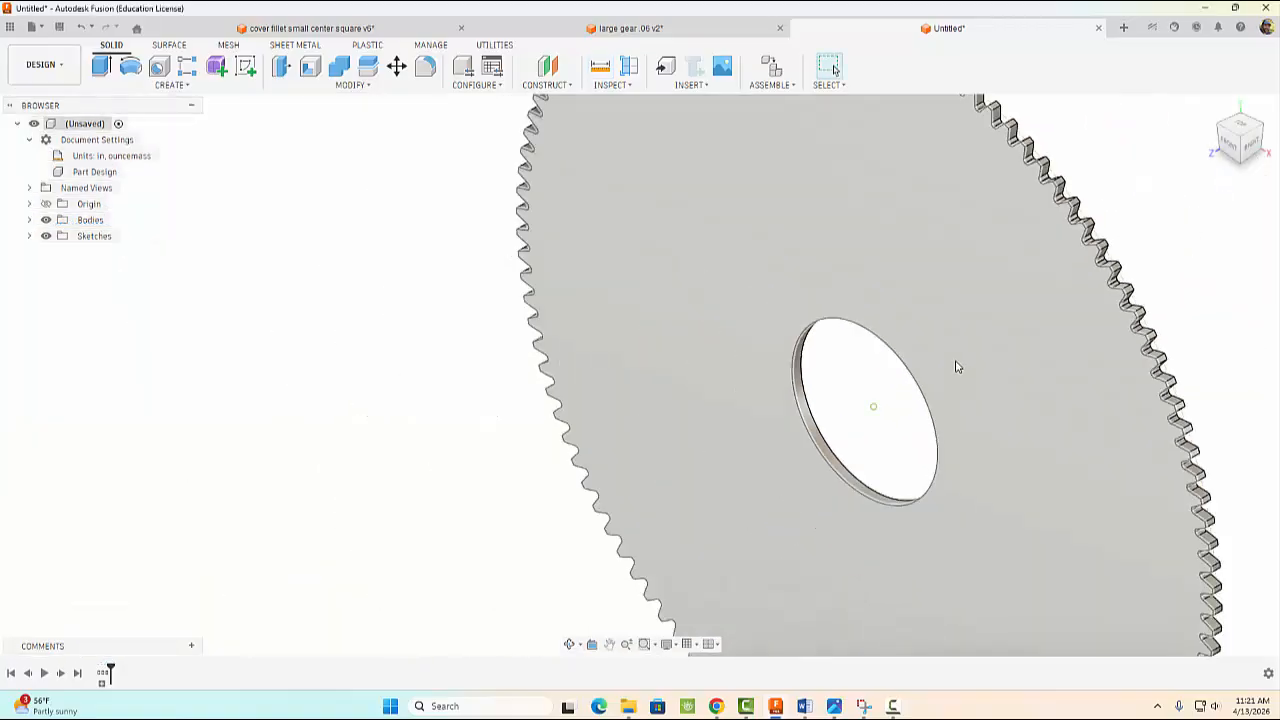
# Sketch on the gear's front face a 3.1 in diameter construction circle centered on the origin
pyautogui.click(747, 228)
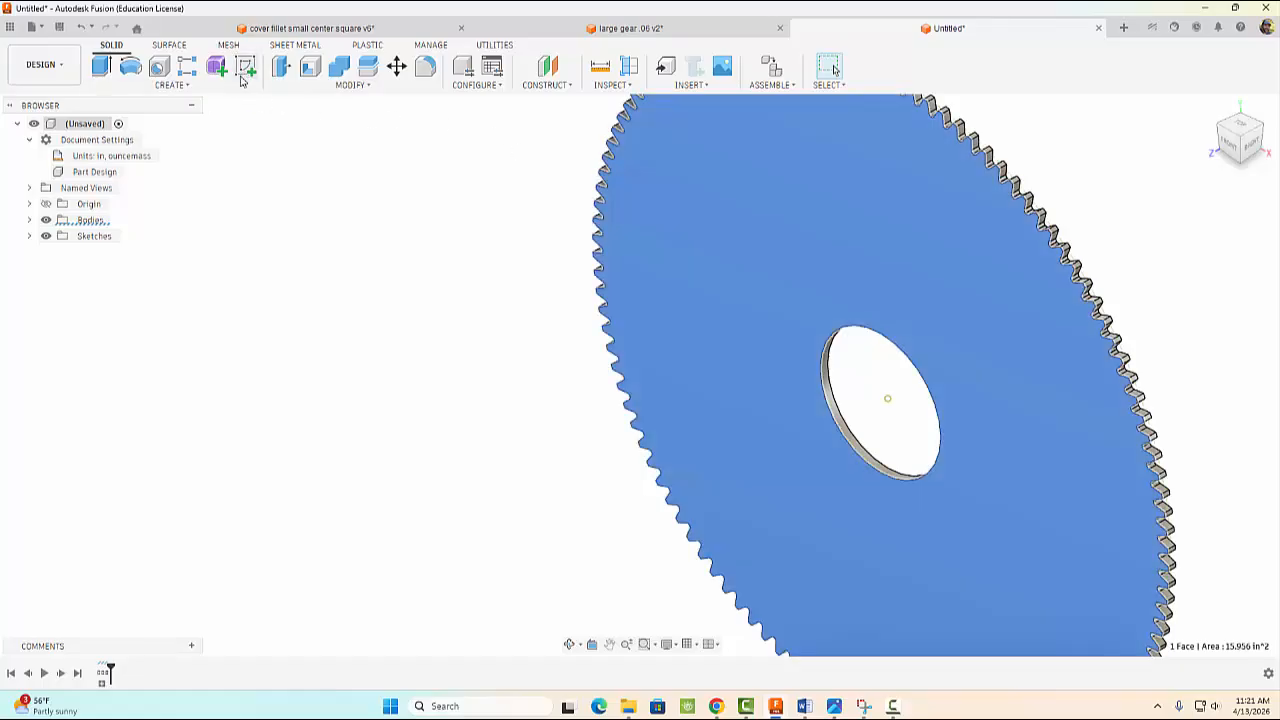
pyautogui.click(243, 74)
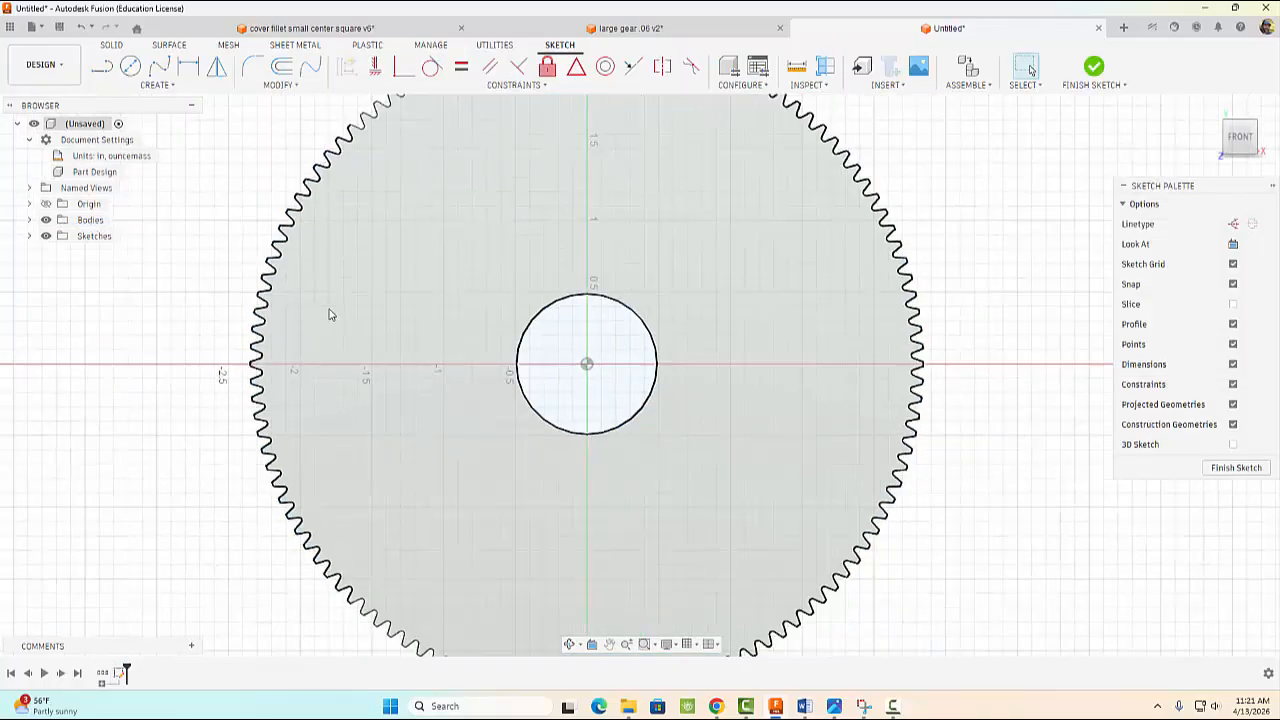
pyautogui.scroll(-2, 330, 314)
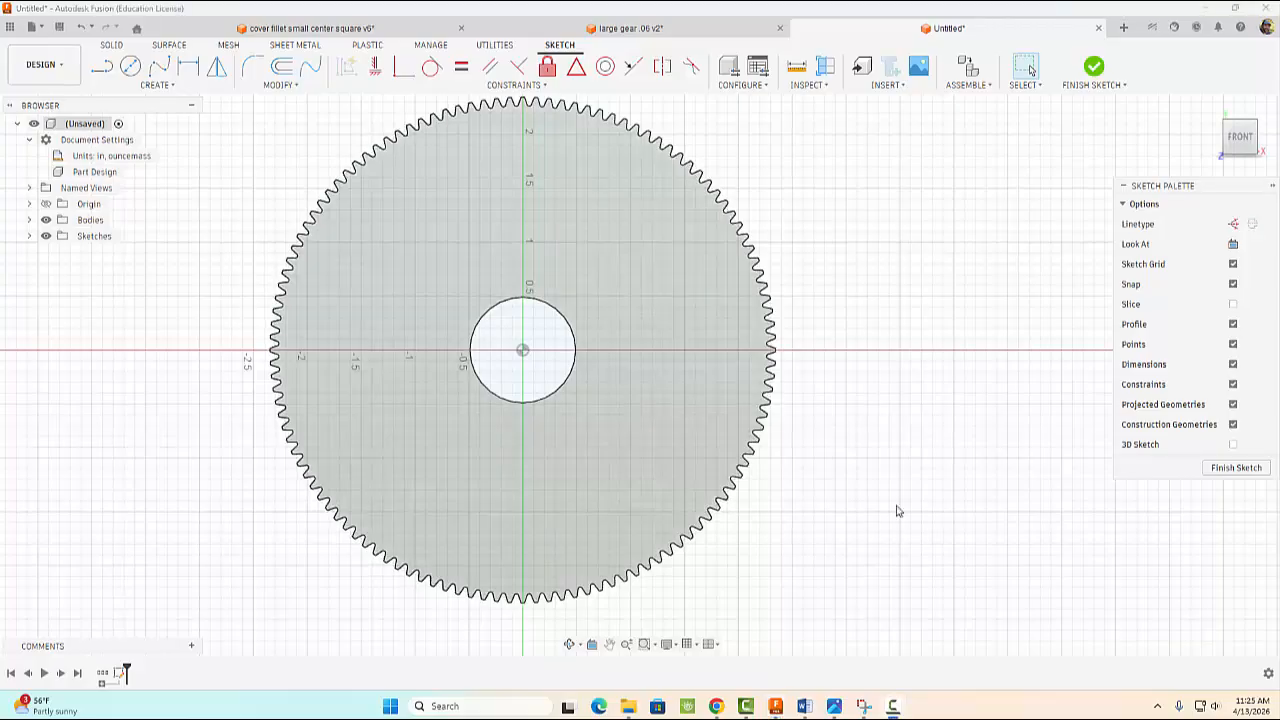
pyautogui.click(1233, 225)
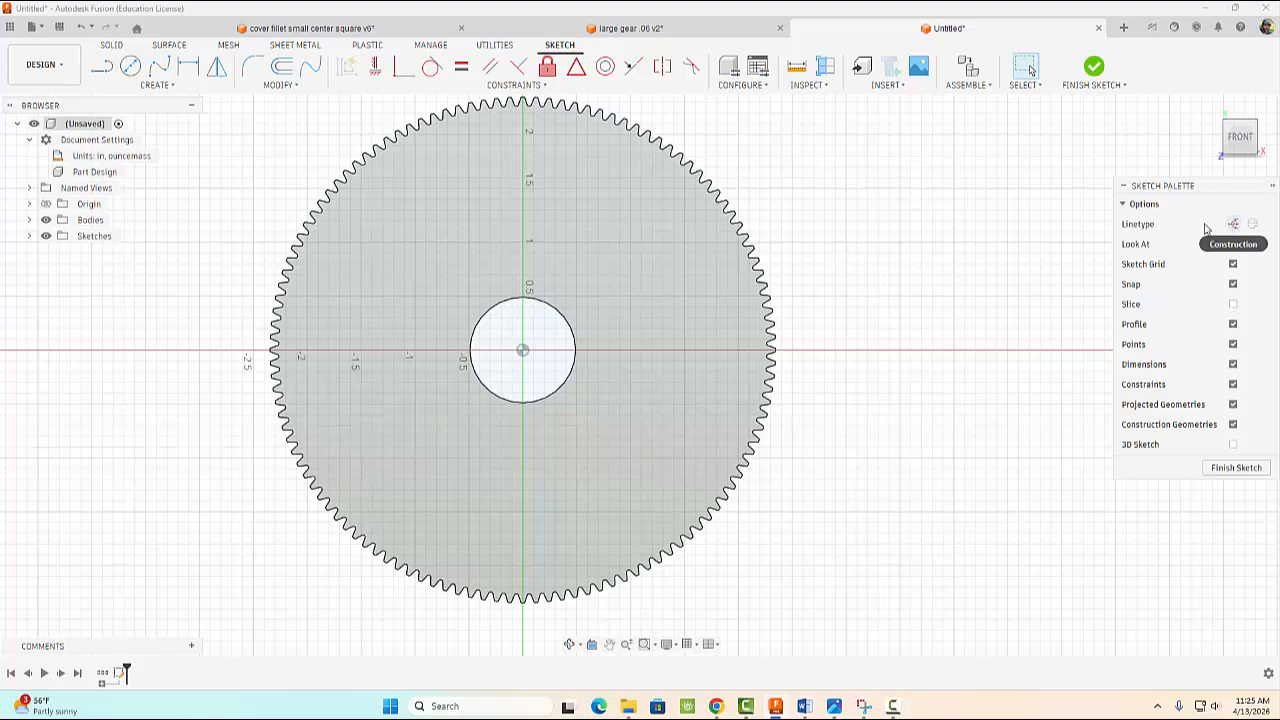
pyautogui.click(130, 66)
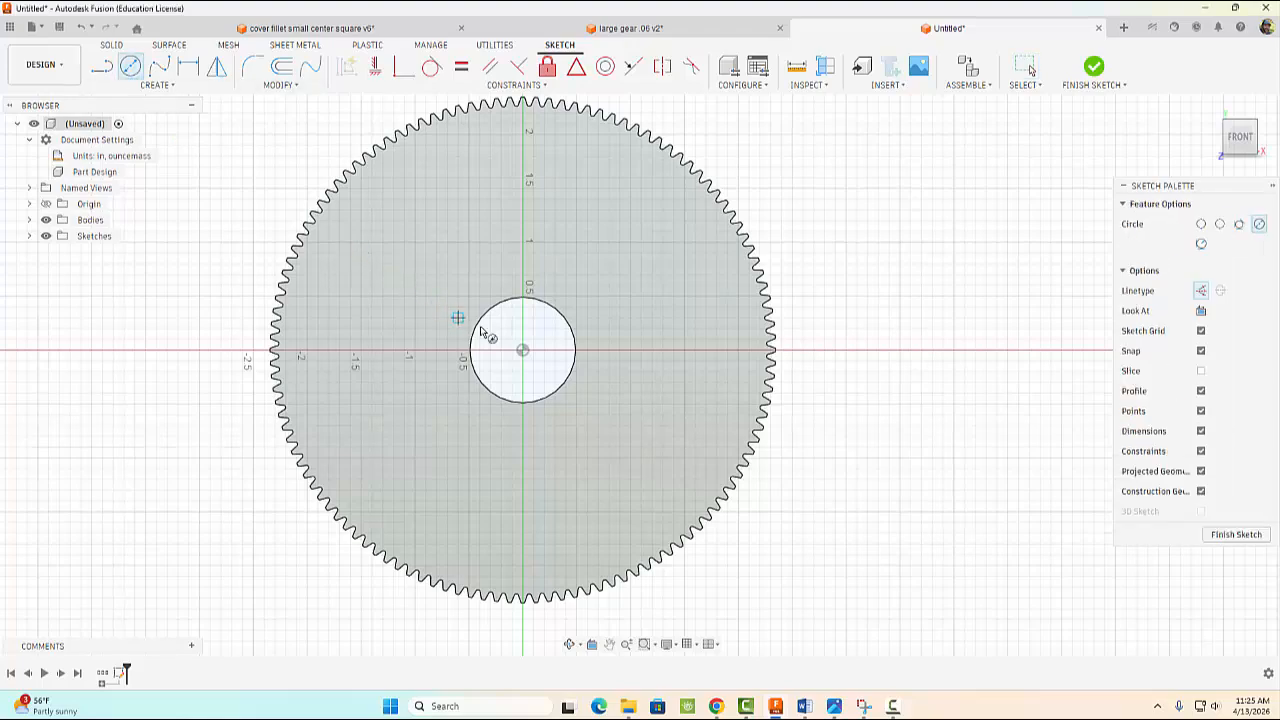
pyautogui.click(521, 351)
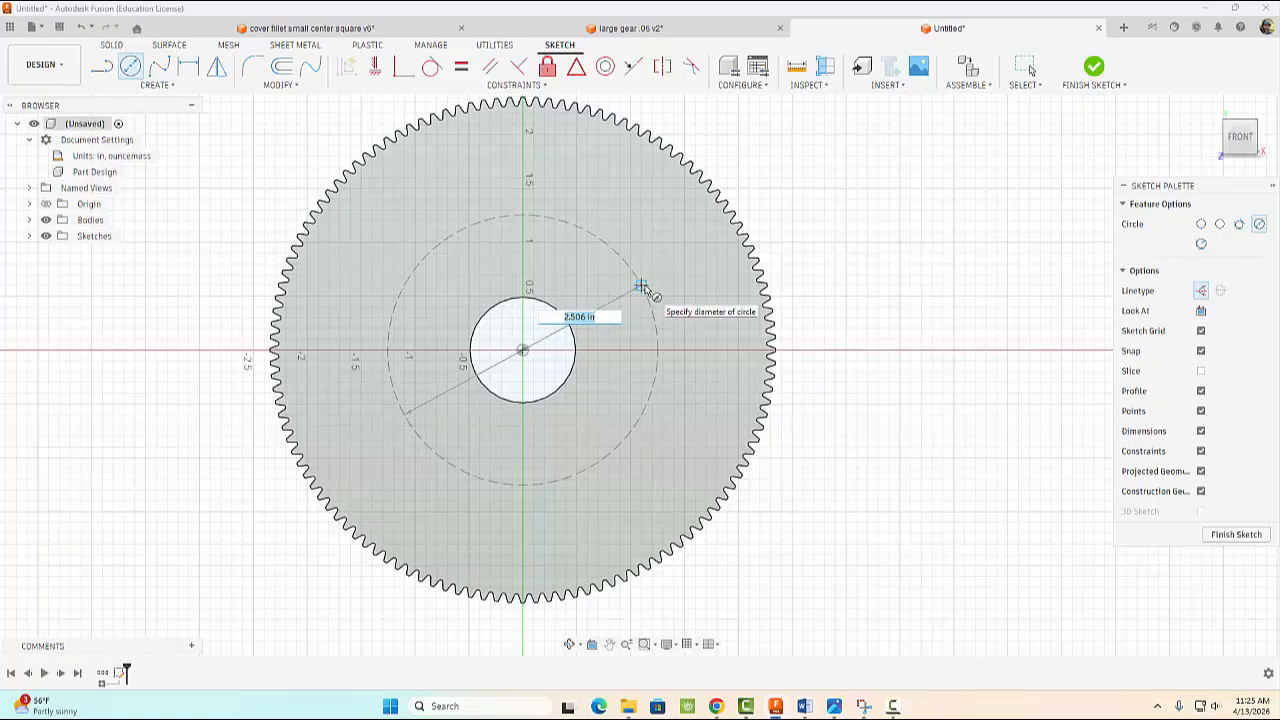
pyautogui.write('3.1')
pyautogui.press('Return')
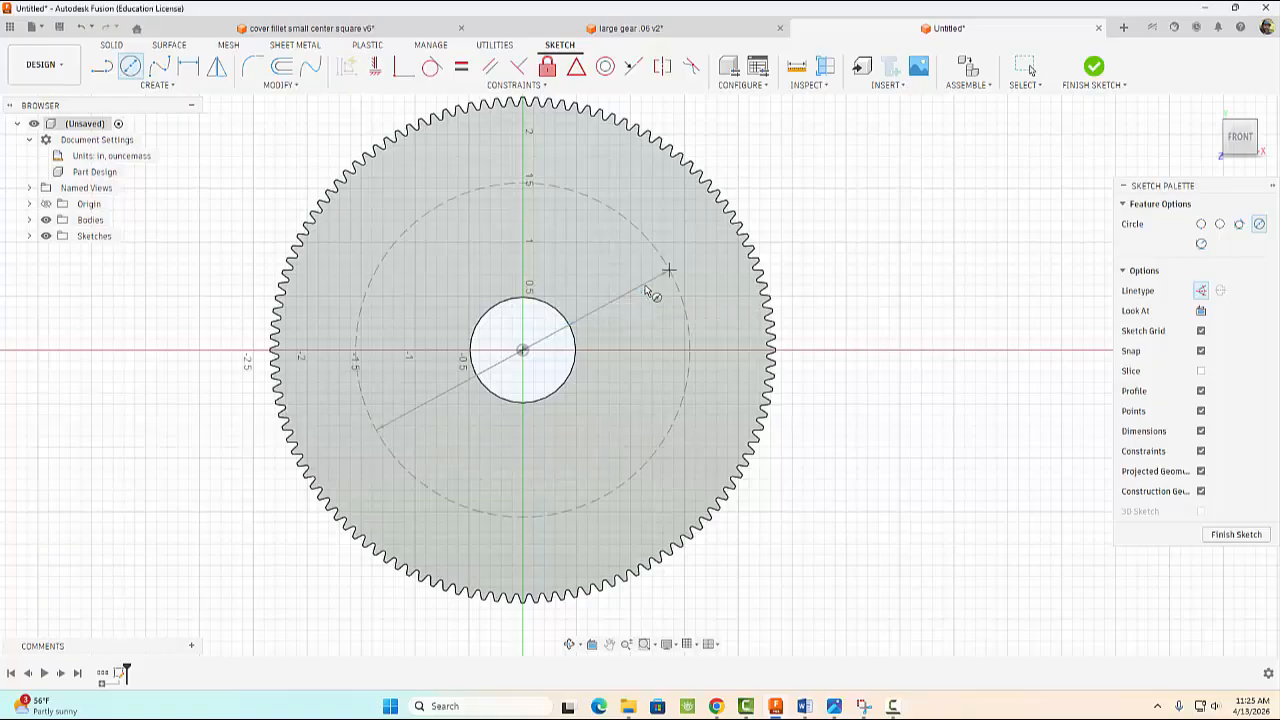
pyautogui.press('Escape')
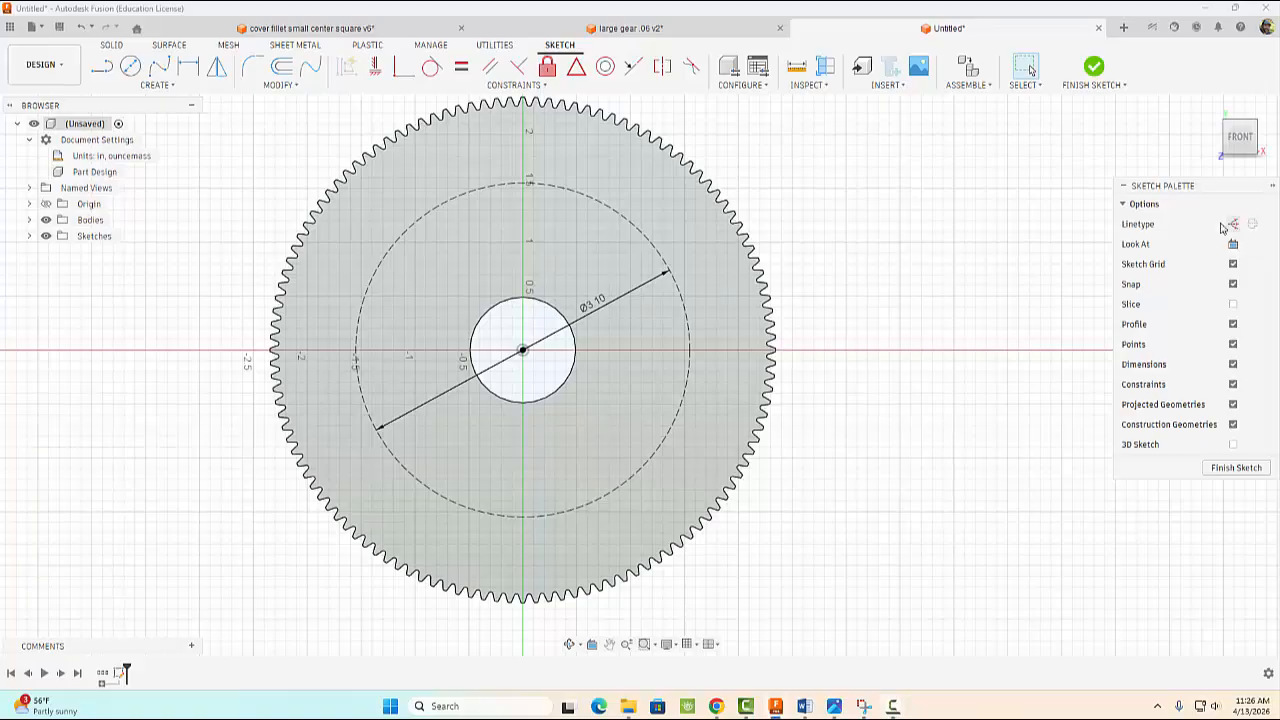
# Sketch a 1.1 in diameter circle centered on the top of the construction circle and align its center vertically with the origin
pyautogui.click(130, 66)
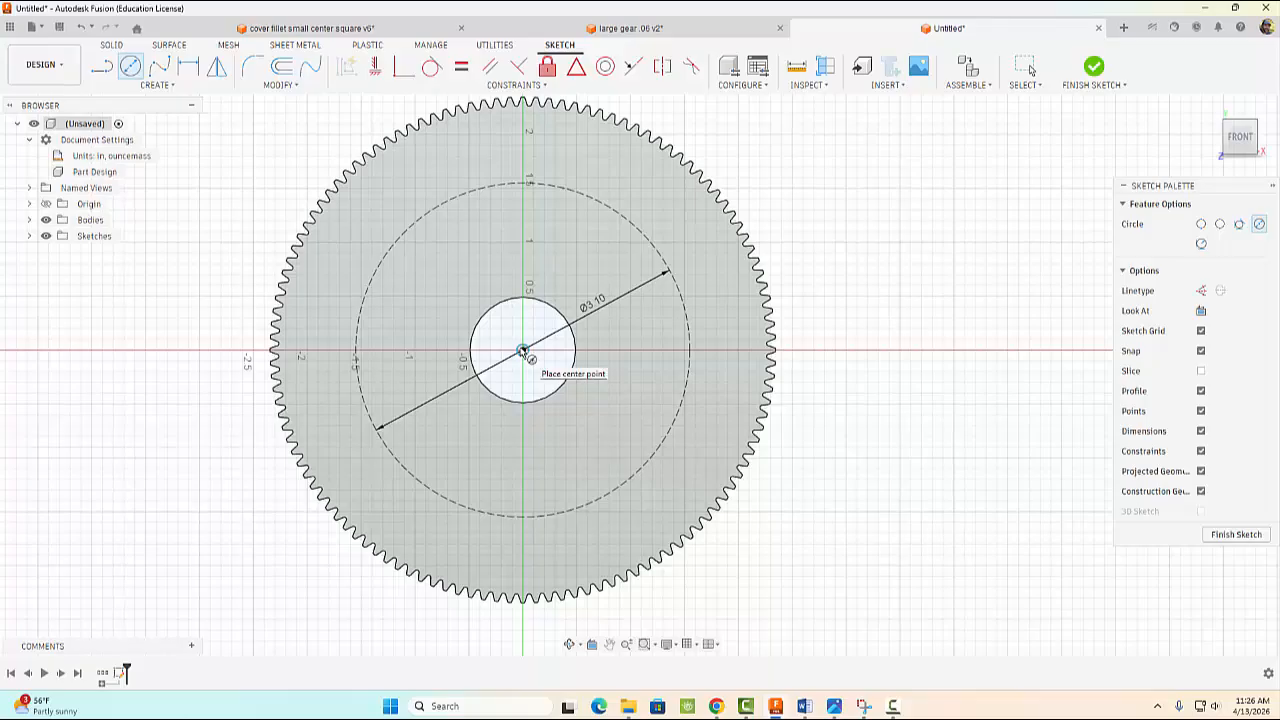
pyautogui.click(523, 184)
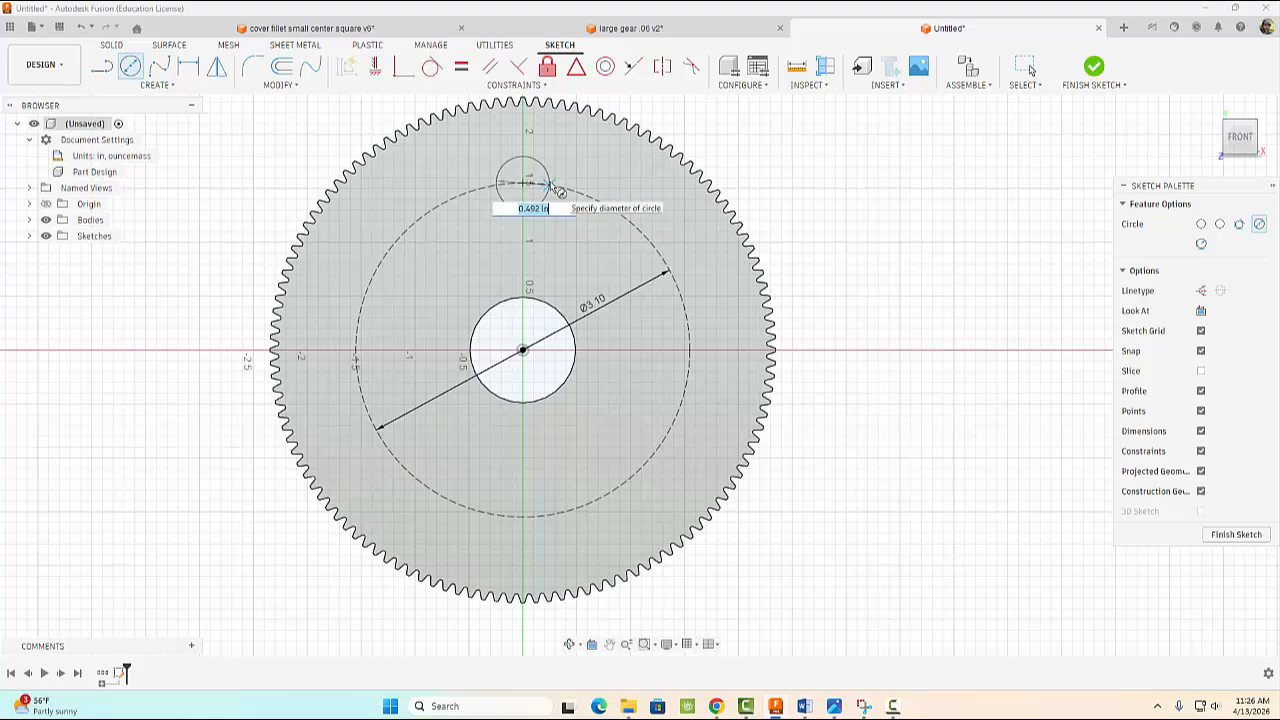
pyautogui.write('1.1')
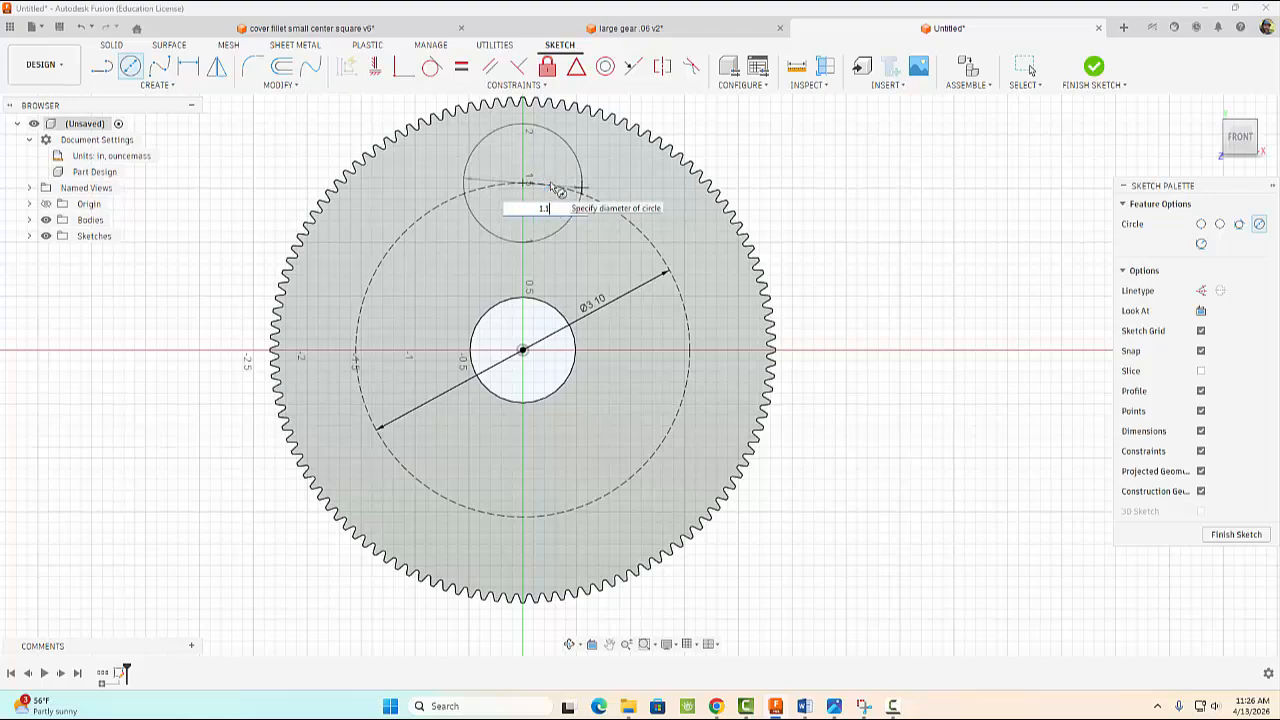
pyautogui.press('Return')
pyautogui.press('Escape')
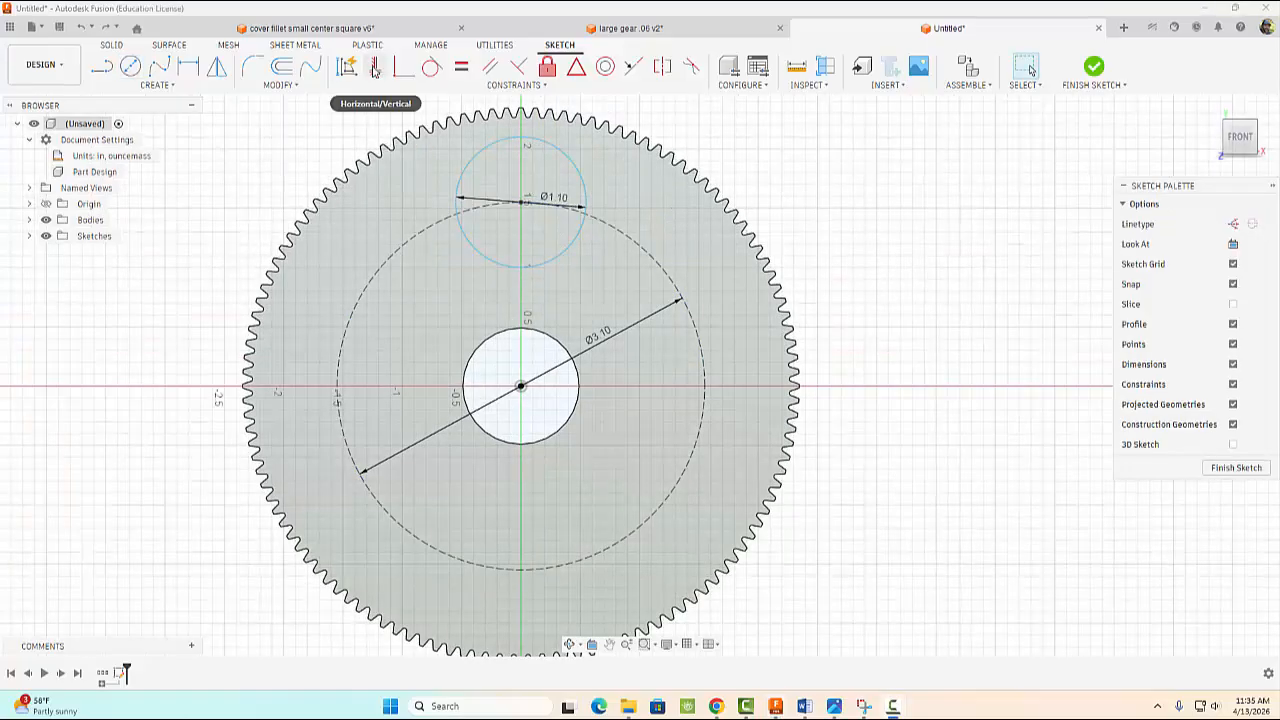
pyautogui.click(375, 68)
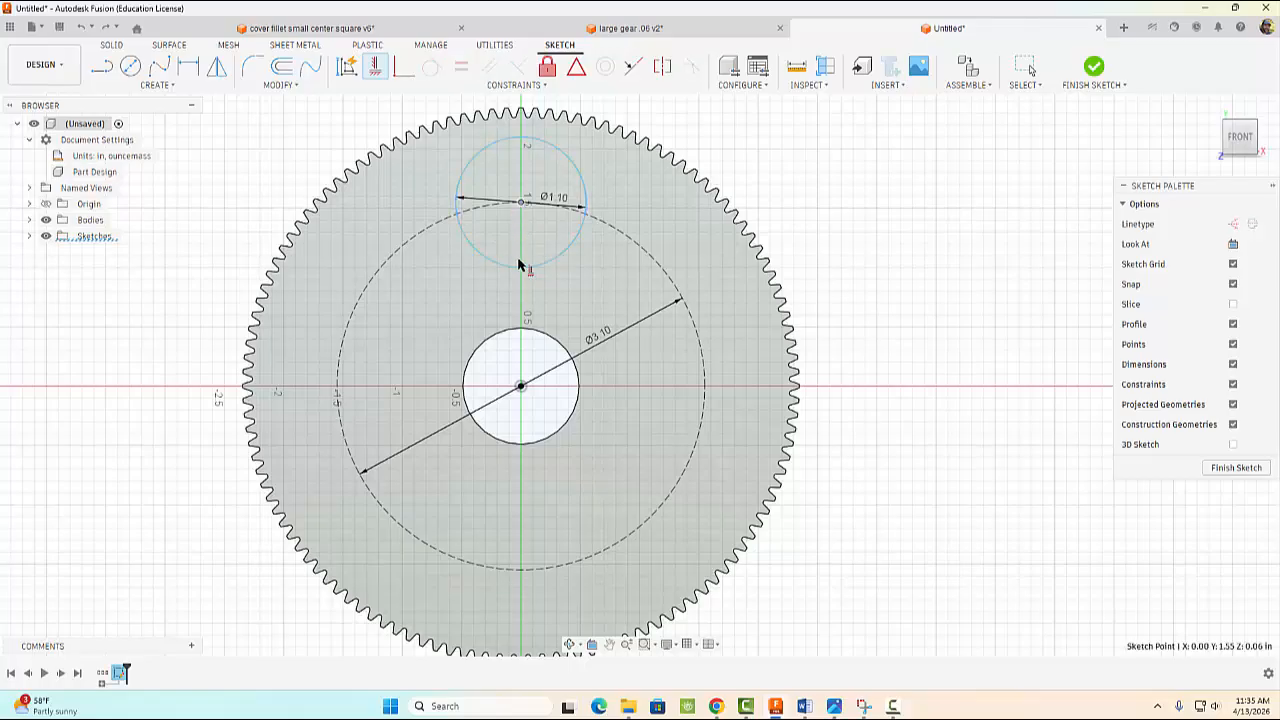
pyautogui.click(521, 387)
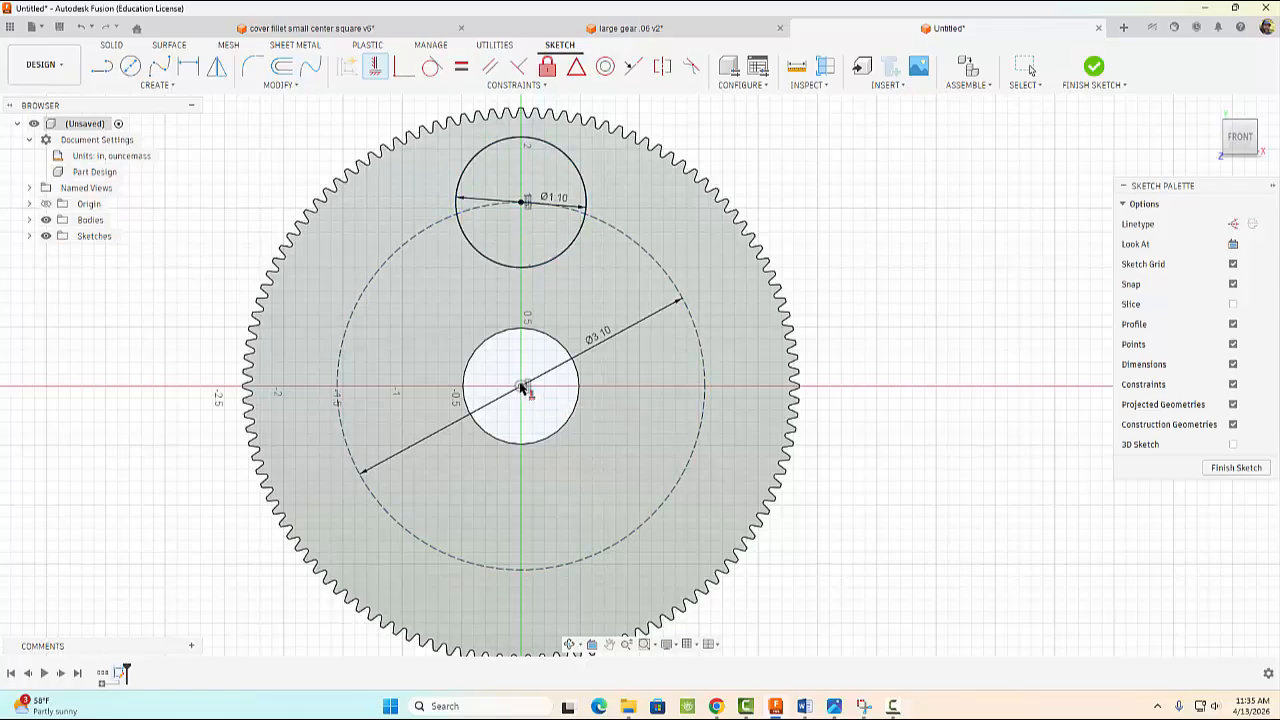
# Sketch a 0.5 in diameter circle centered on the construction circle, overlapping the left edge of the 1.1 in circle
pyautogui.click(130, 66)
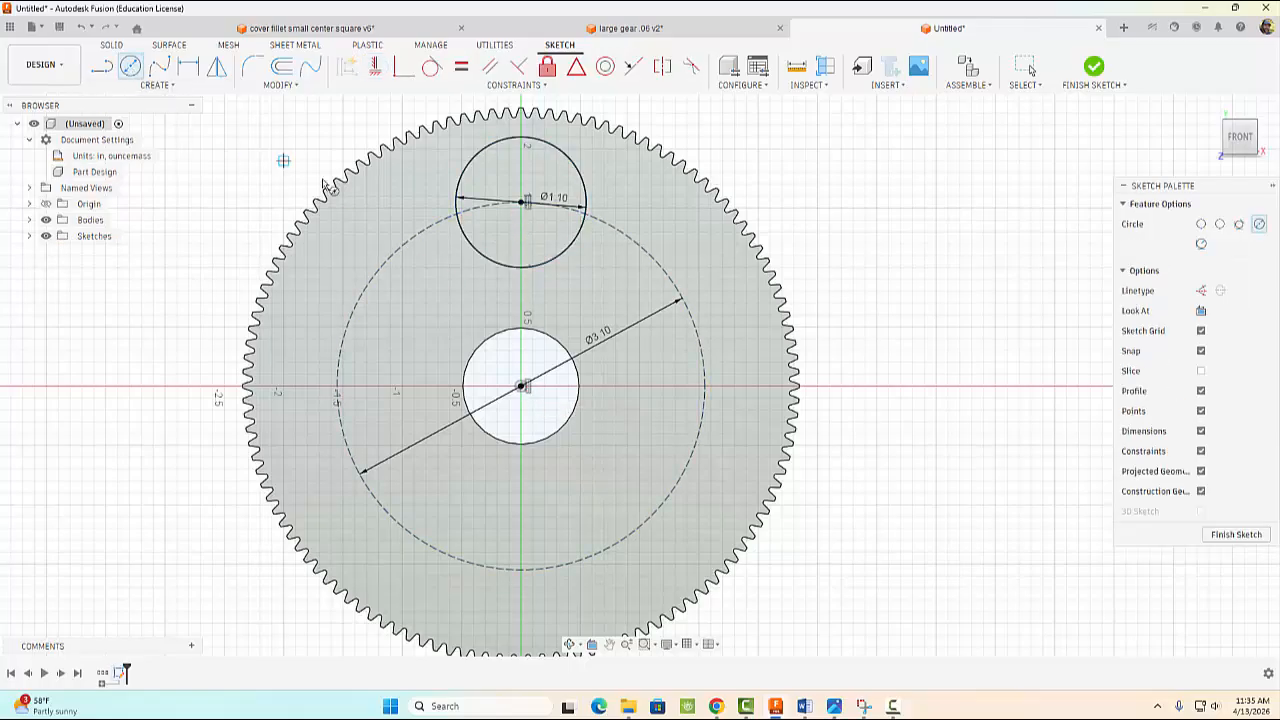
pyautogui.click(481, 206)
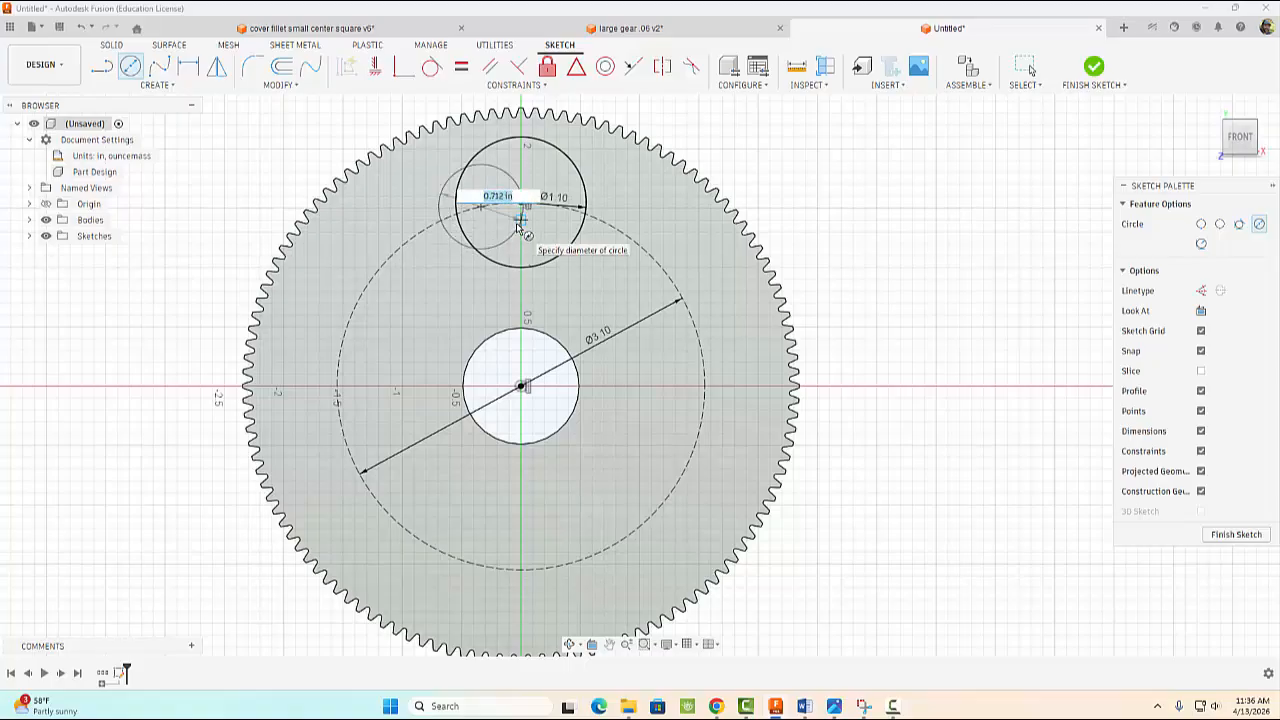
pyautogui.press('BackSpace')
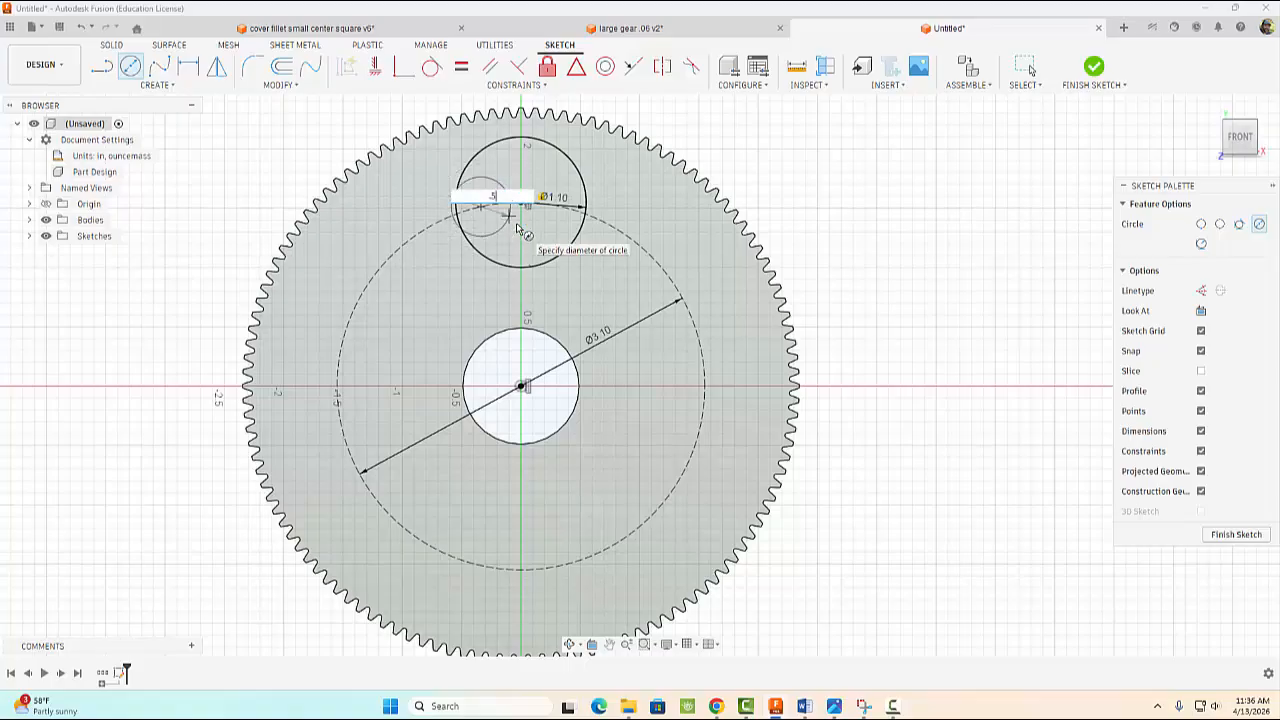
pyautogui.write('.5')
pyautogui.press('Return')
pyautogui.press('Escape')
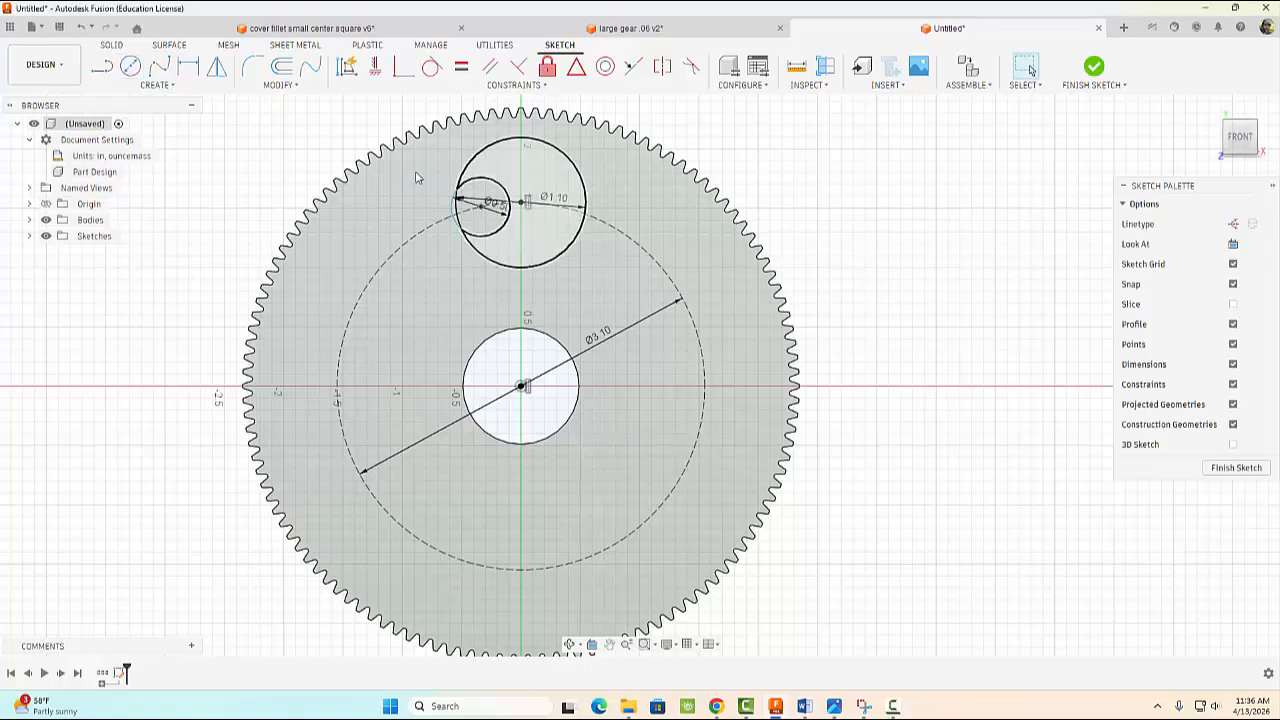
# Dimension the horizontal distance between the centers of the 0.5 in and 1.1 in circles as 0.36 in
pyautogui.press('r')
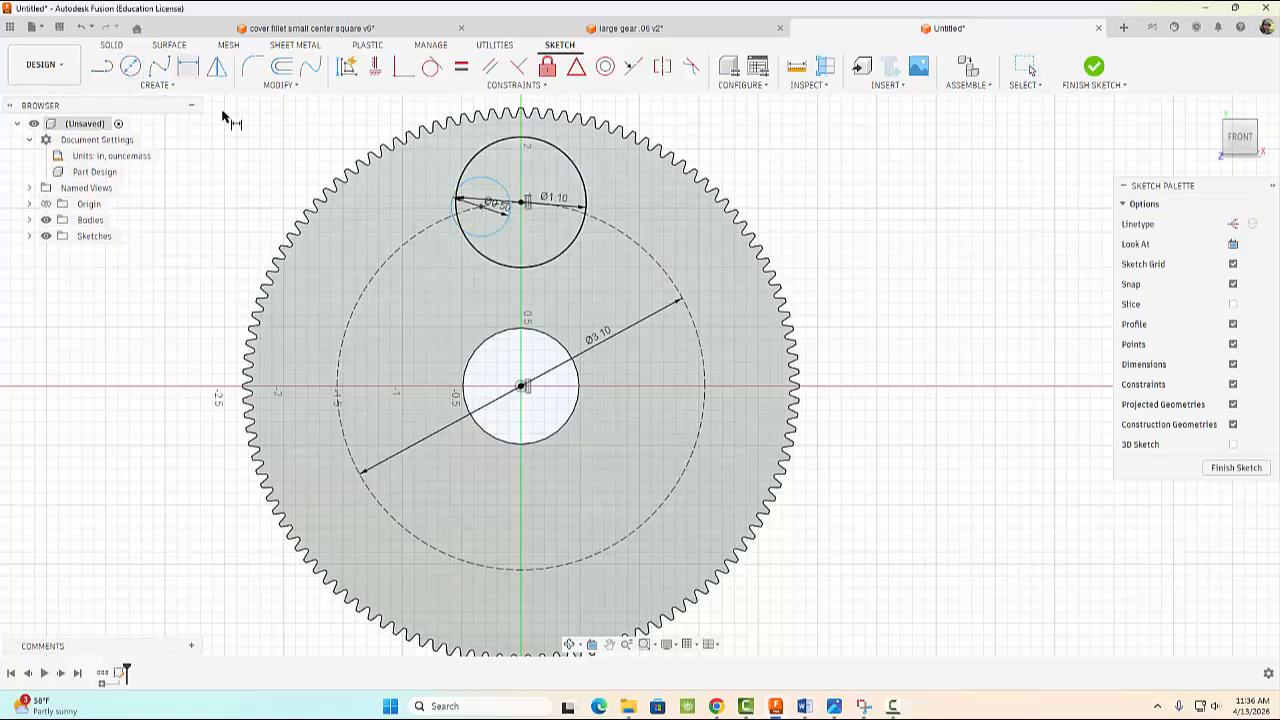
pyautogui.click(521, 204)
pyautogui.click(513, 240)
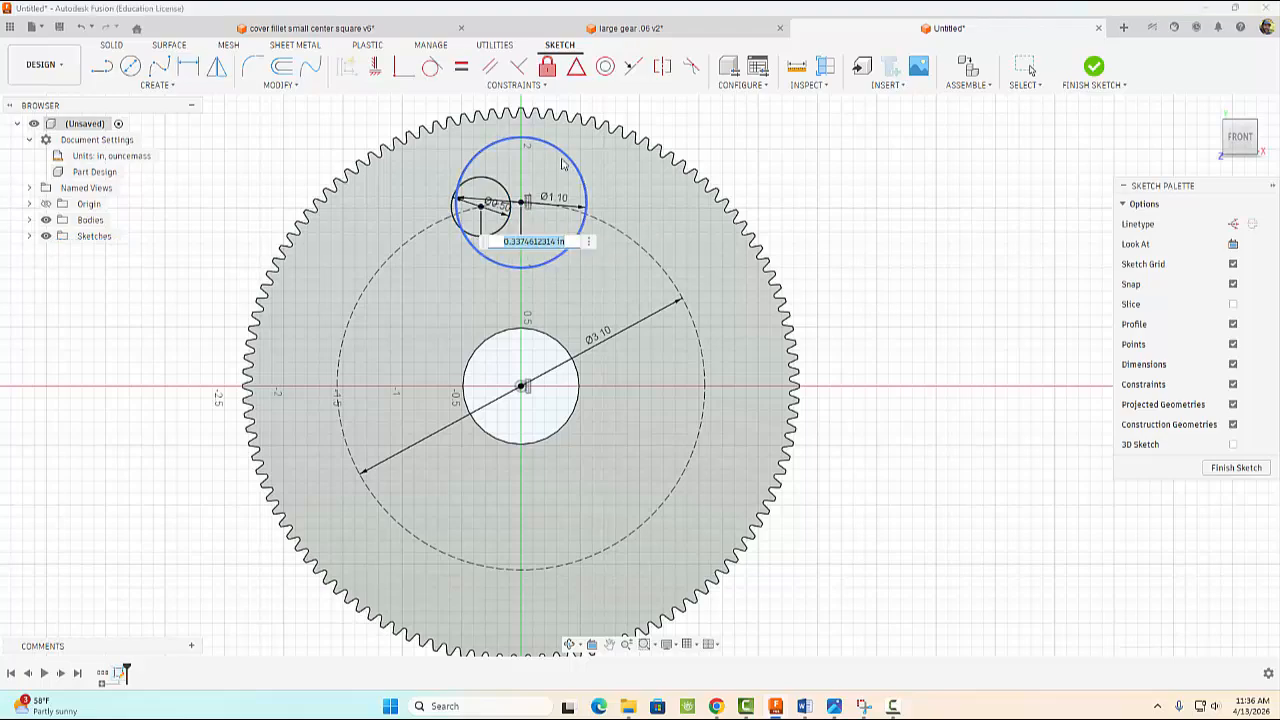
pyautogui.write('.36')
pyautogui.press('Return')
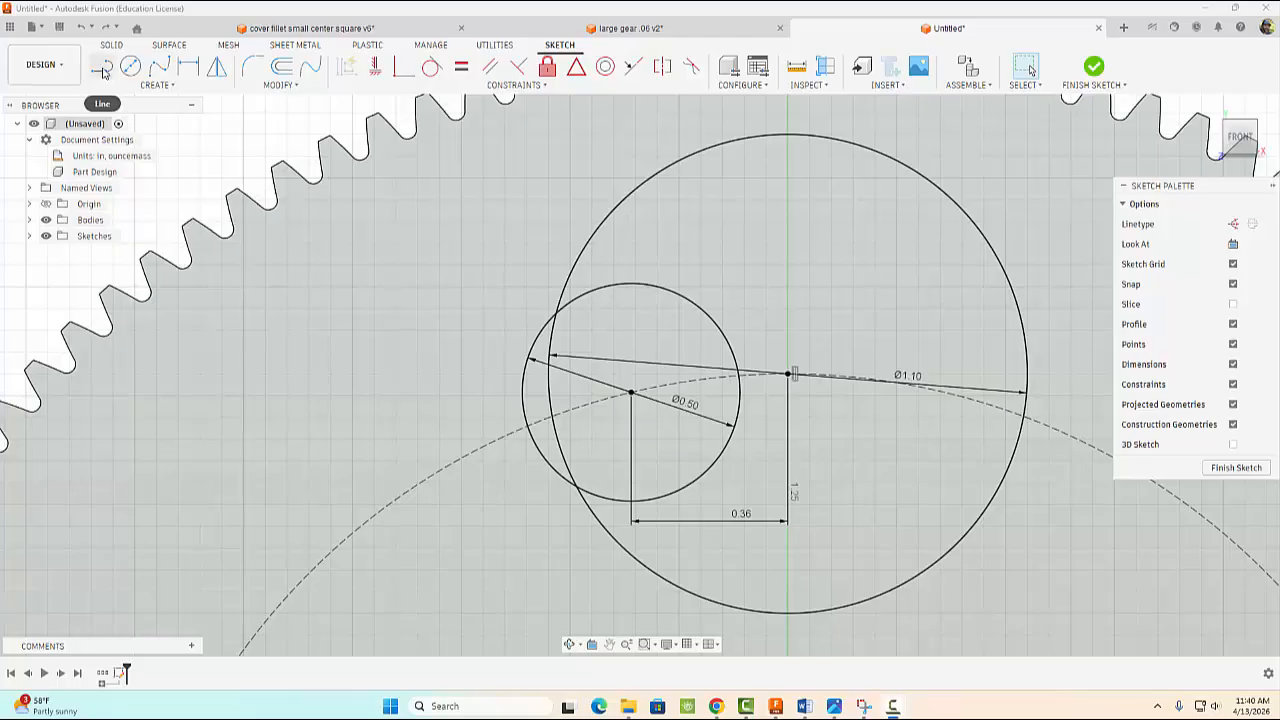
# Draw two short lines bridging the small and large circles, one above their overlap, about 0.17 in long, and one below it
pyautogui.click(101, 66)
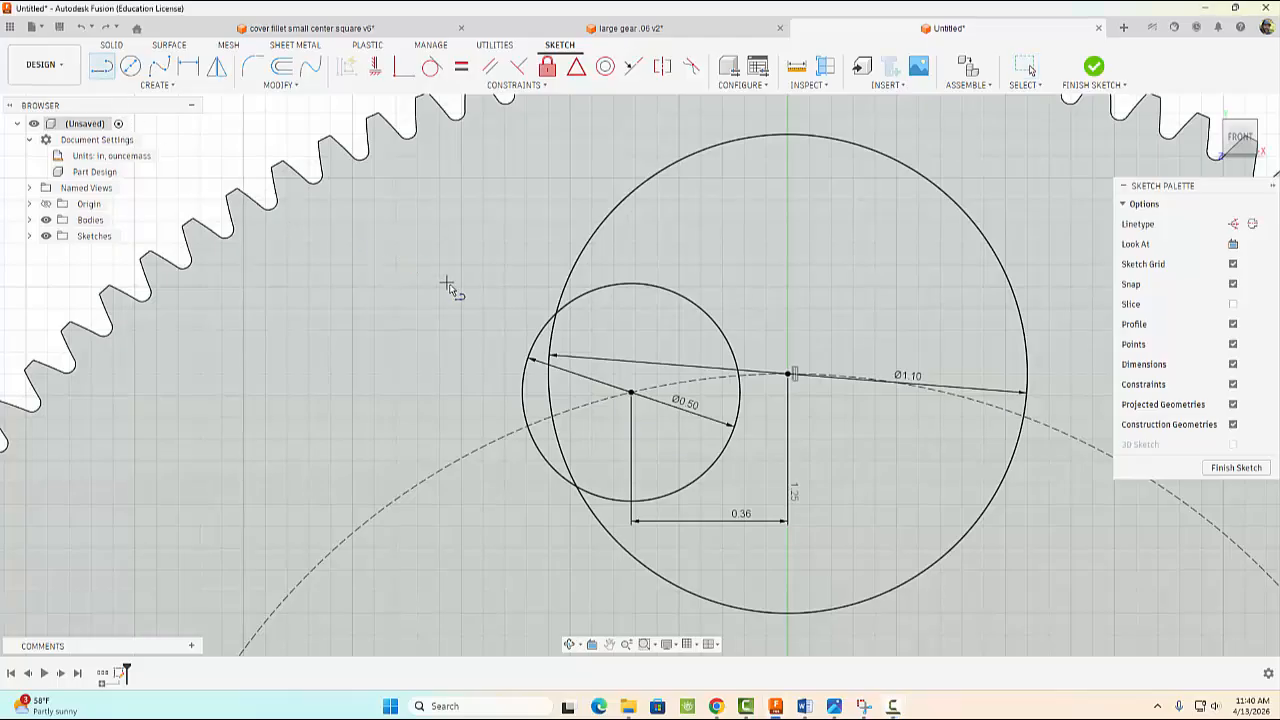
pyautogui.click(535, 341)
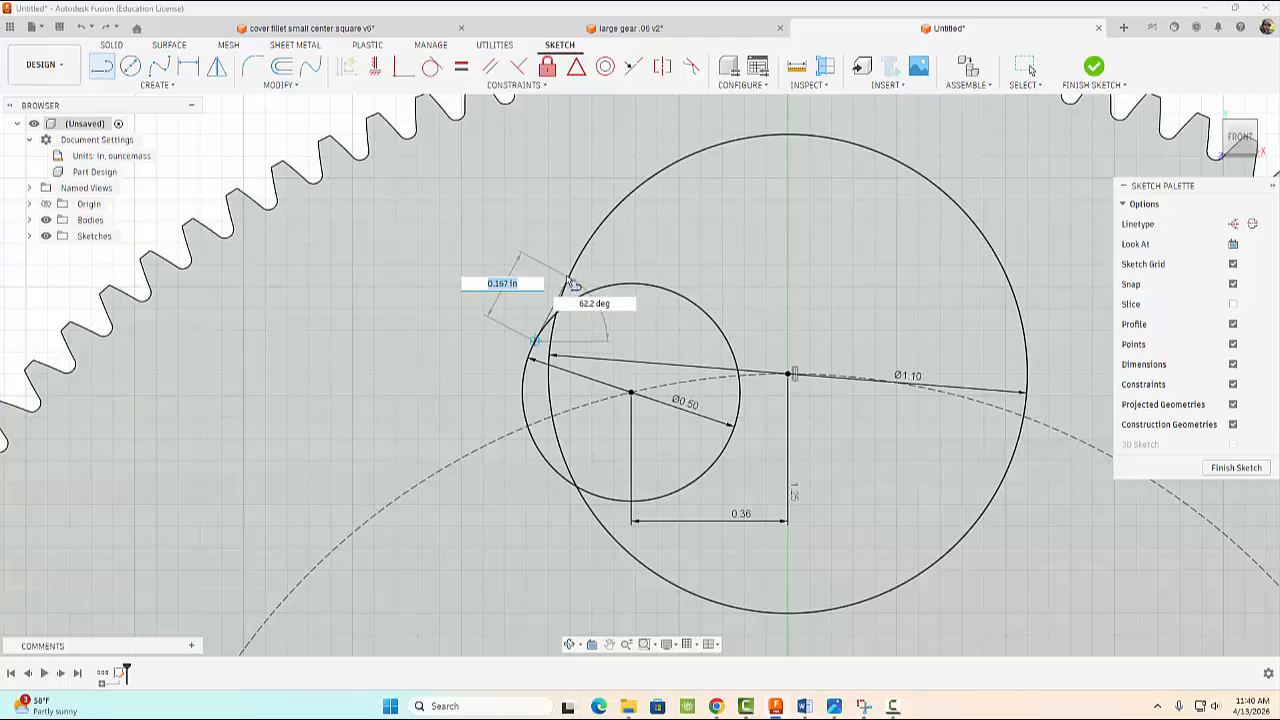
pyautogui.click(573, 278)
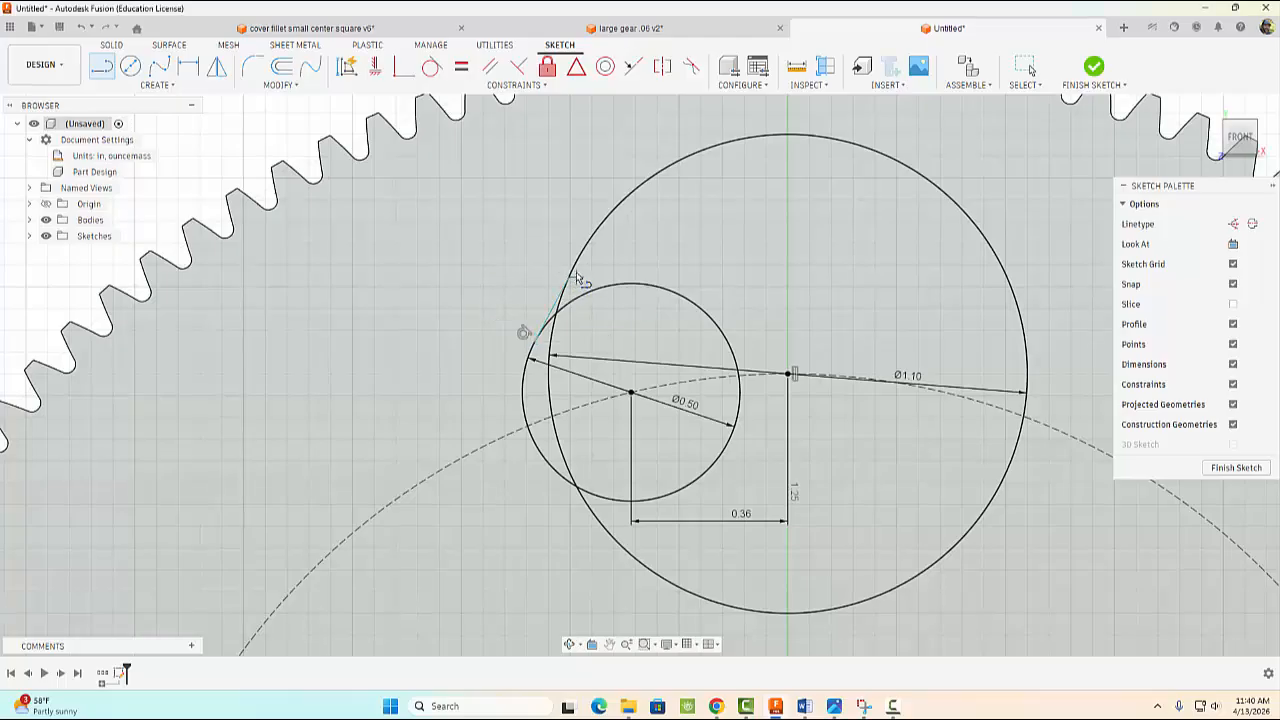
pyautogui.click(545, 460)
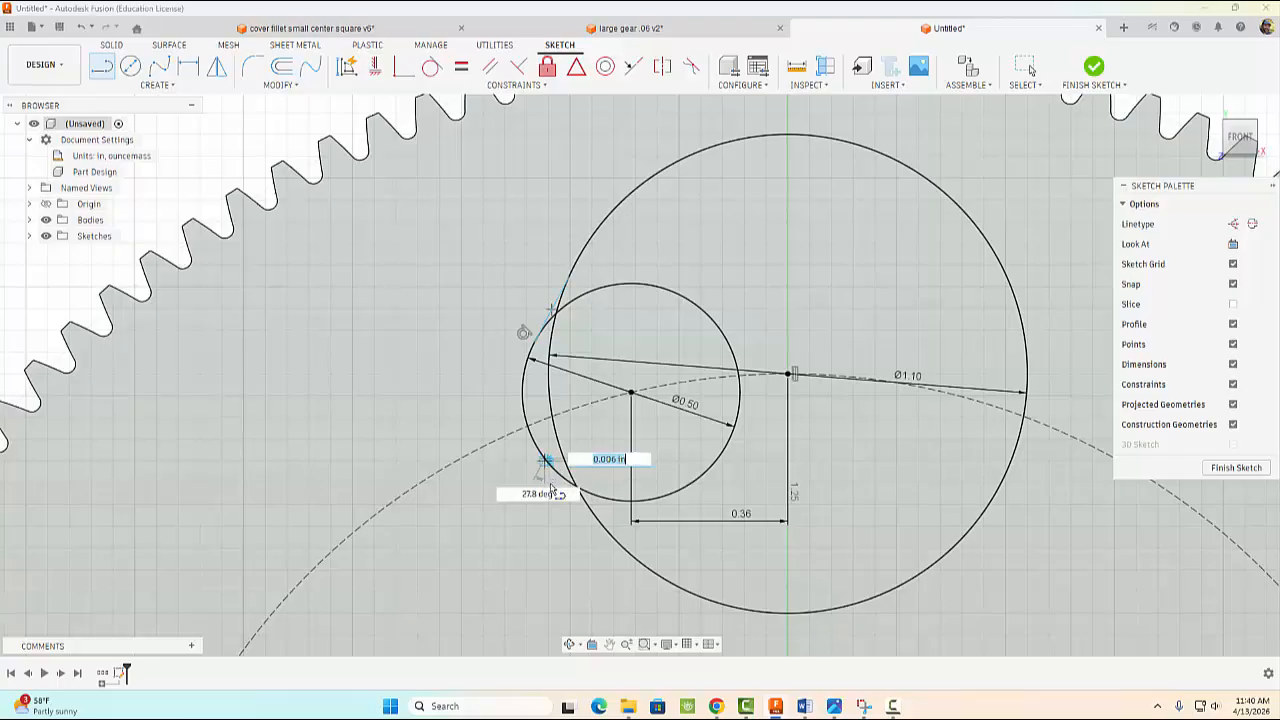
pyautogui.doubleClick(598, 523)
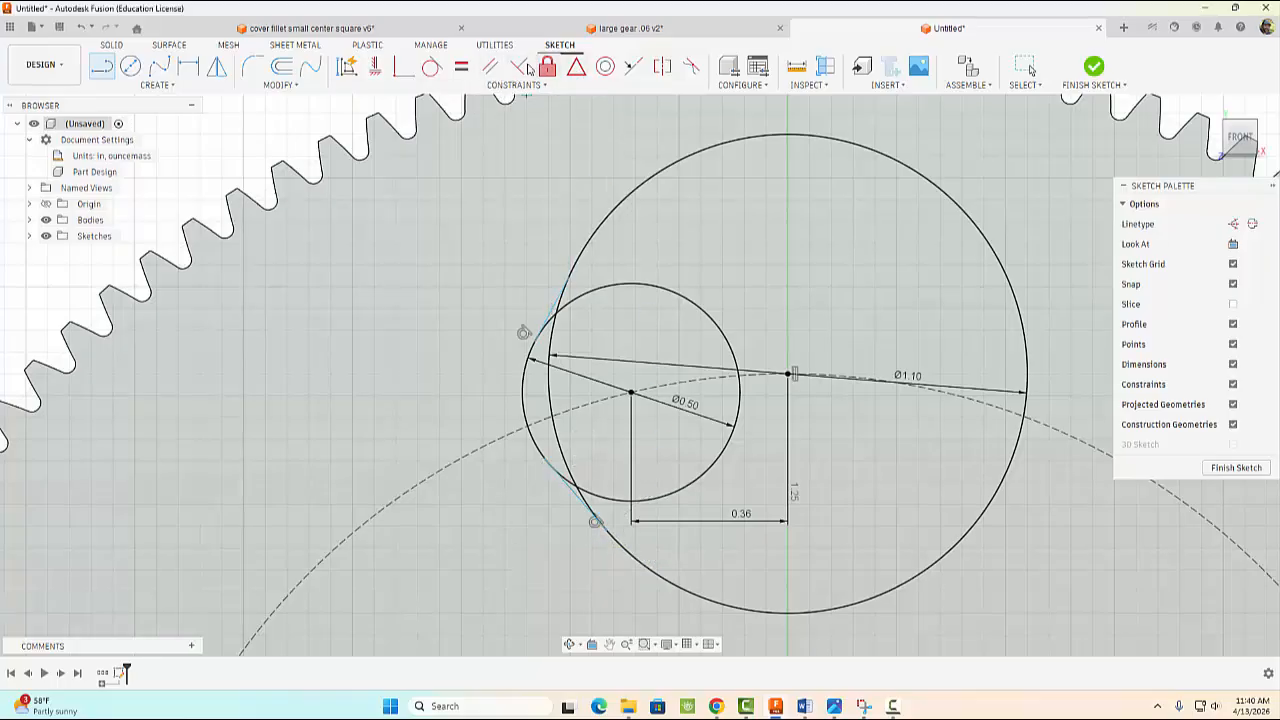
# Make the upper bridging line tangent to the 1.1 in circle and the lower one tangent to the 0.5 in circle
pyautogui.click(431, 66)
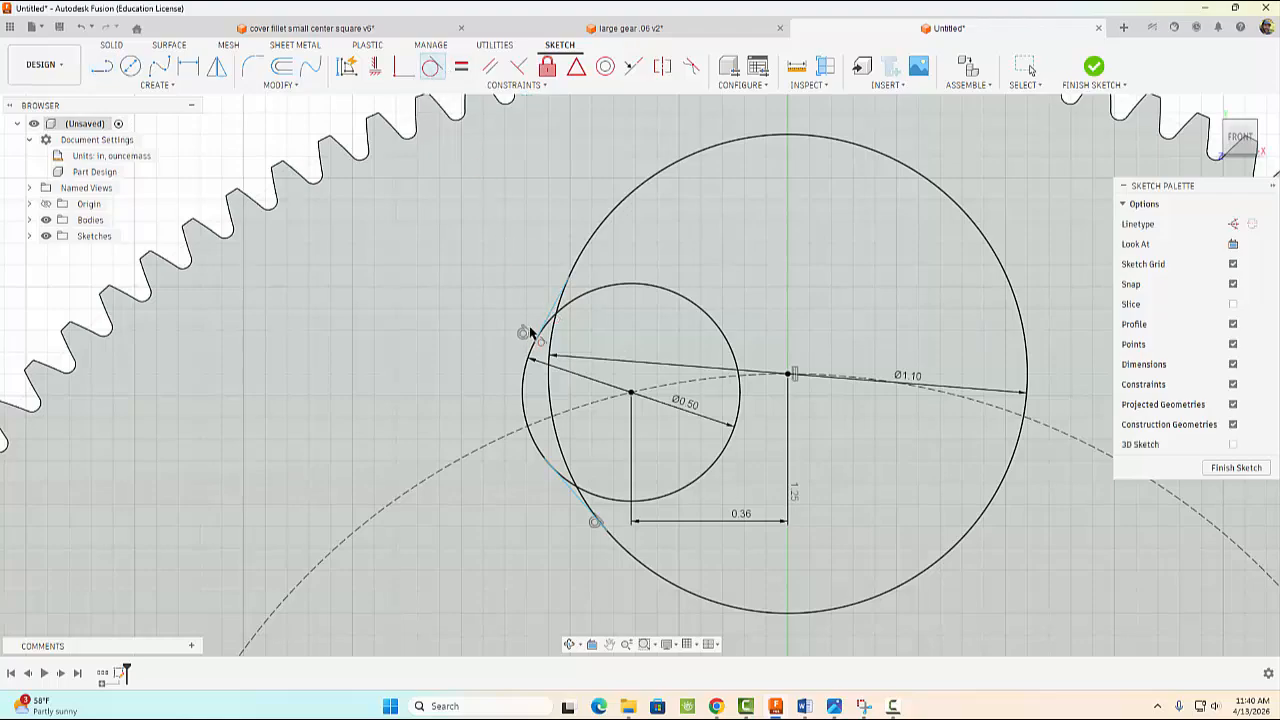
pyautogui.click(551, 308)
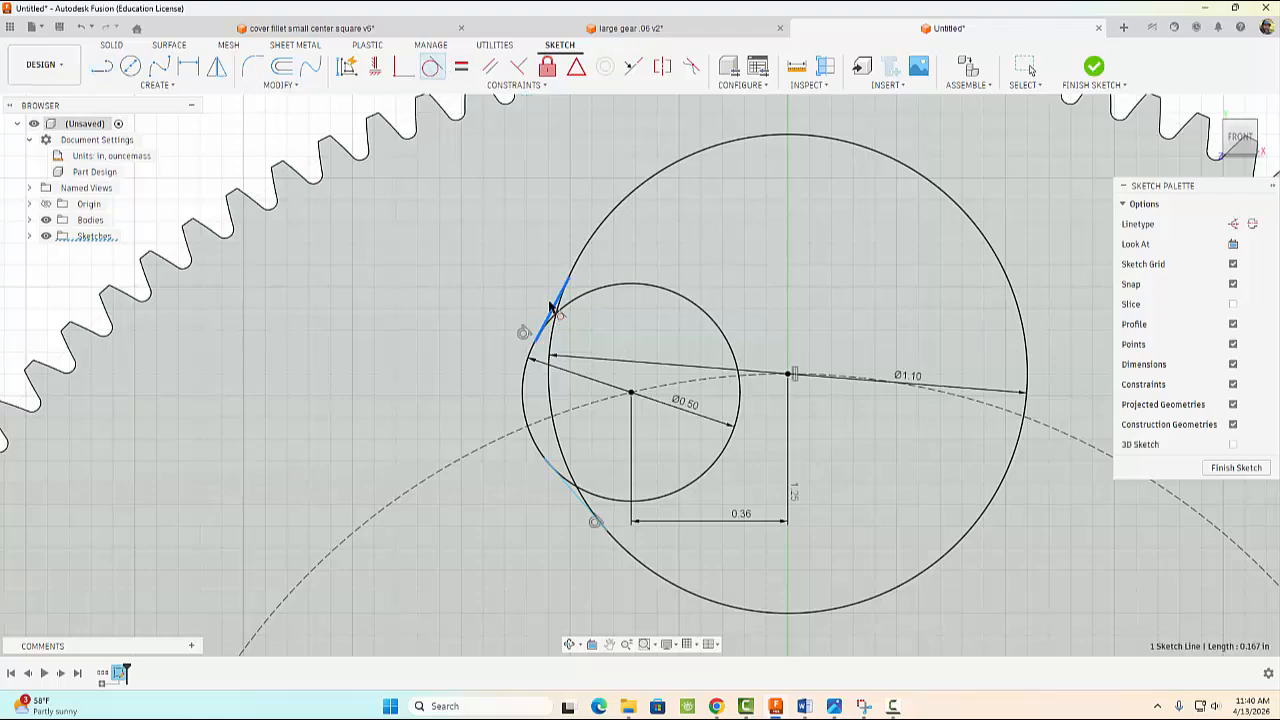
pyautogui.click(588, 250)
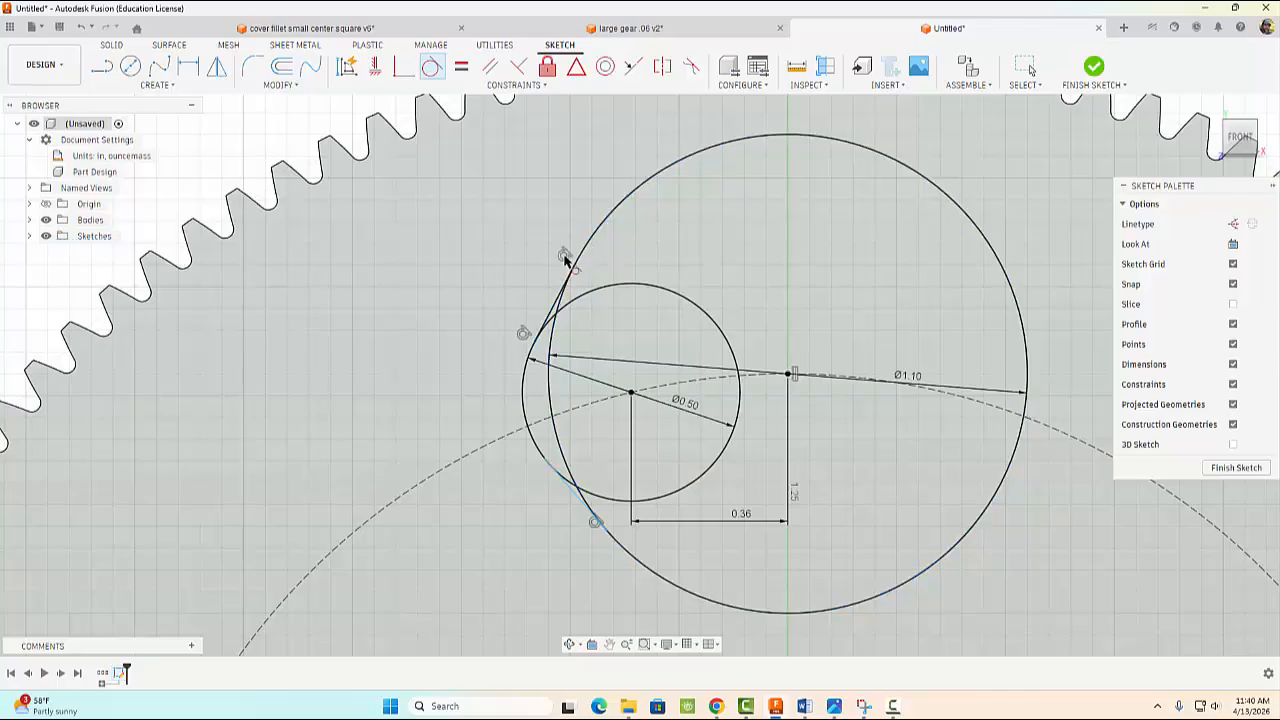
pyautogui.click(578, 503)
pyautogui.click(536, 450)
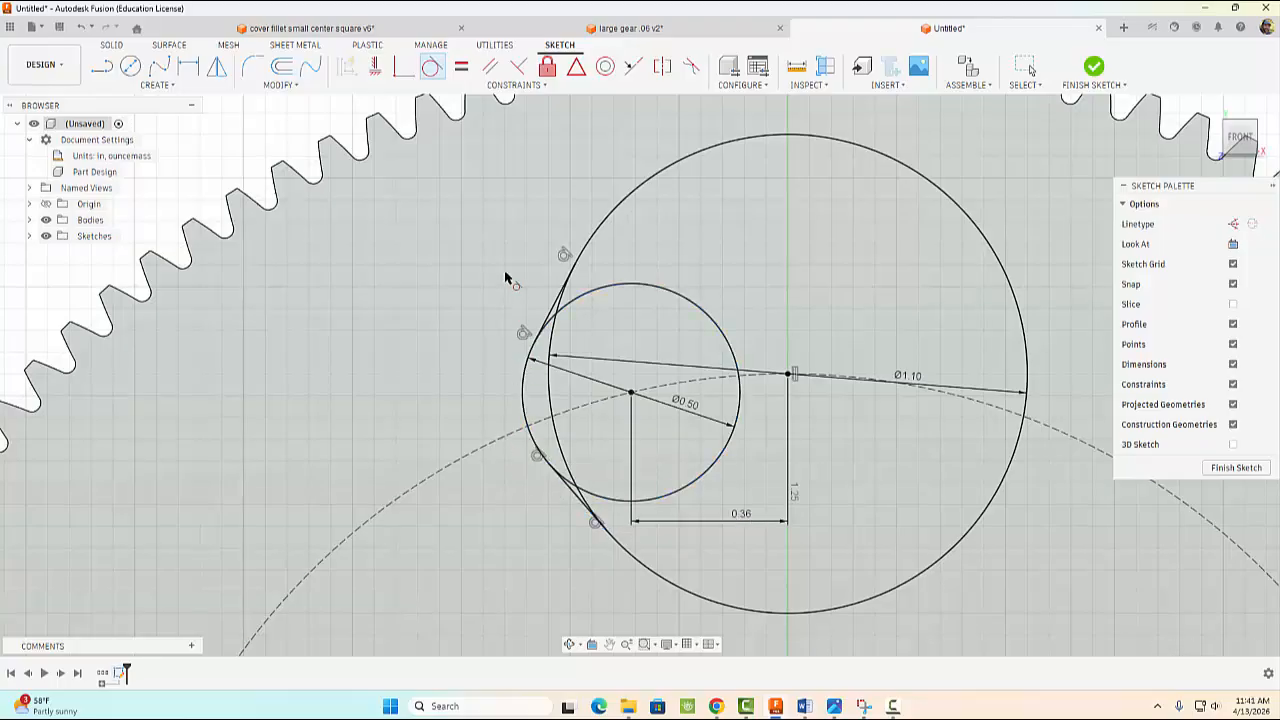
# Trim overlapping arc segments of the two circles inside the combined coin opening outline and finish the sketch
pyautogui.click(282, 85)
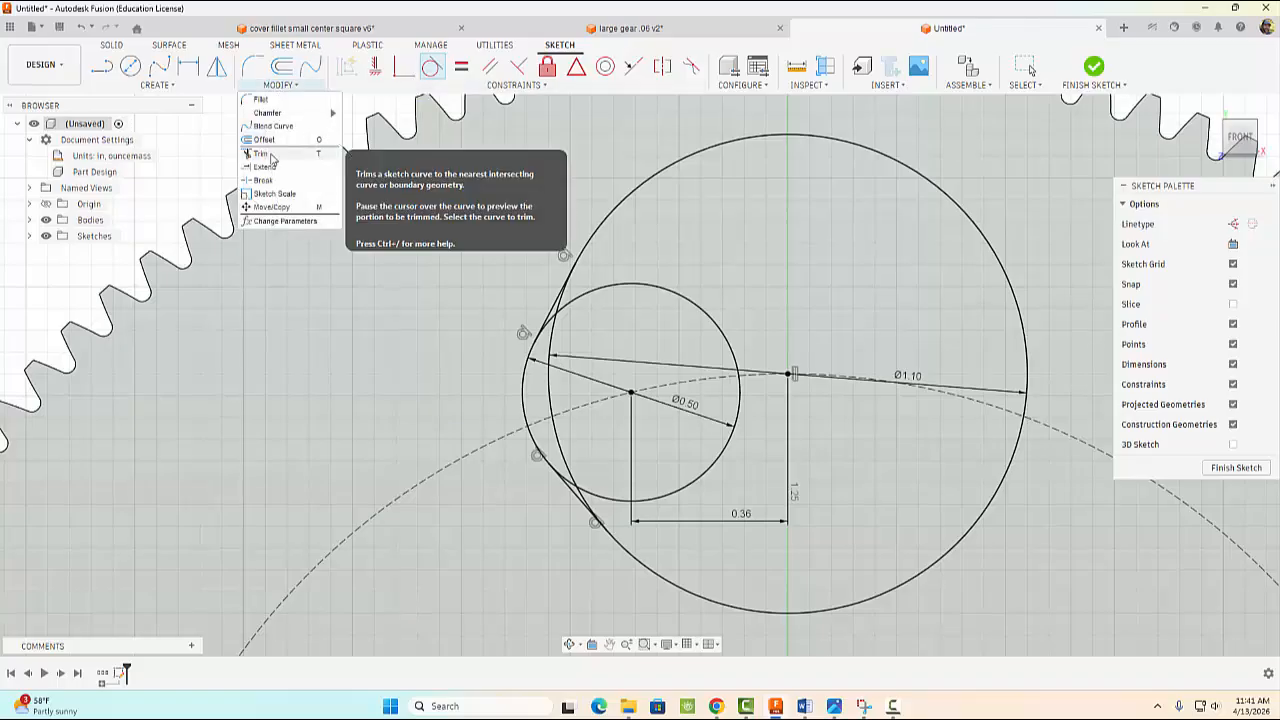
pyautogui.click(310, 126)
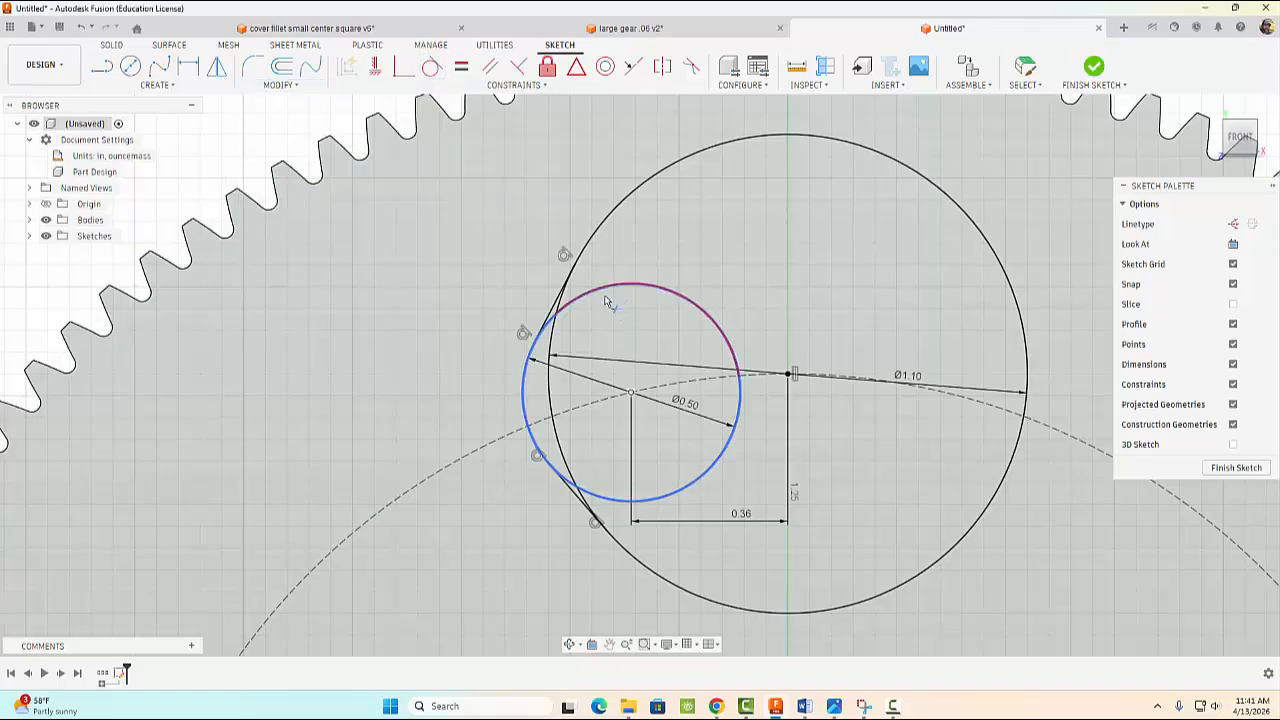
pyautogui.click(605, 302)
pyautogui.click(556, 438)
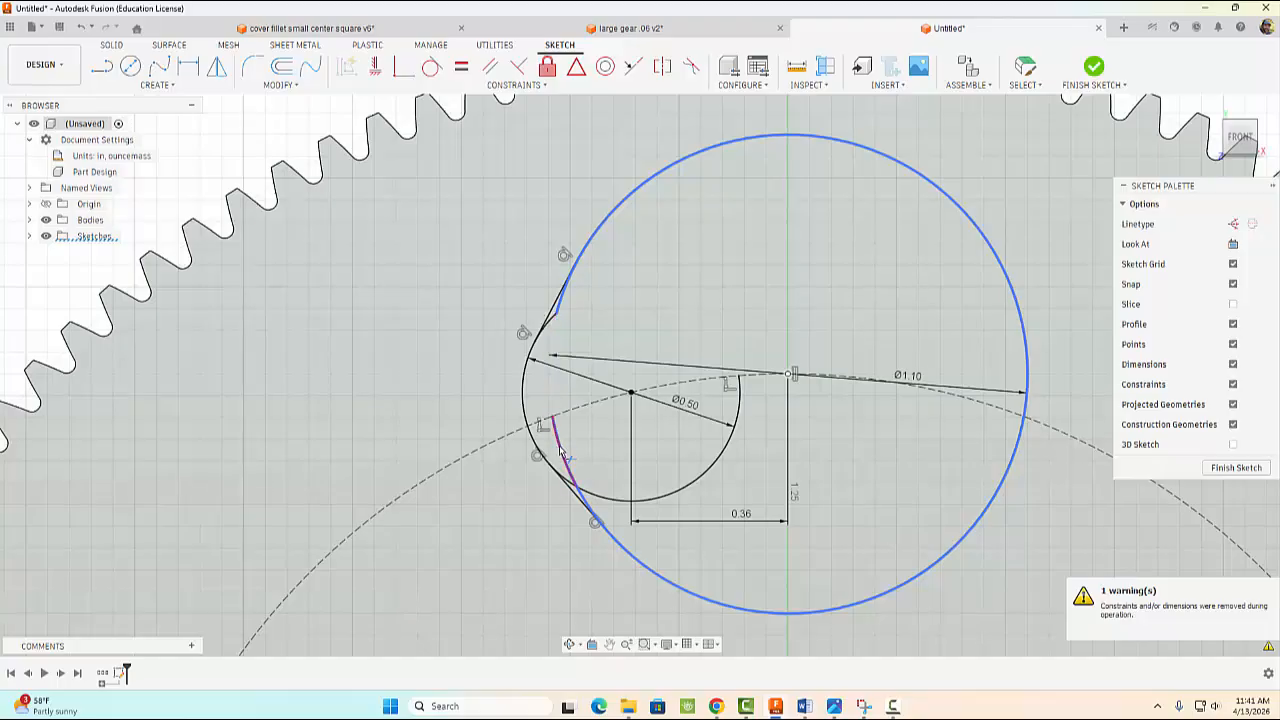
pyautogui.click(569, 469)
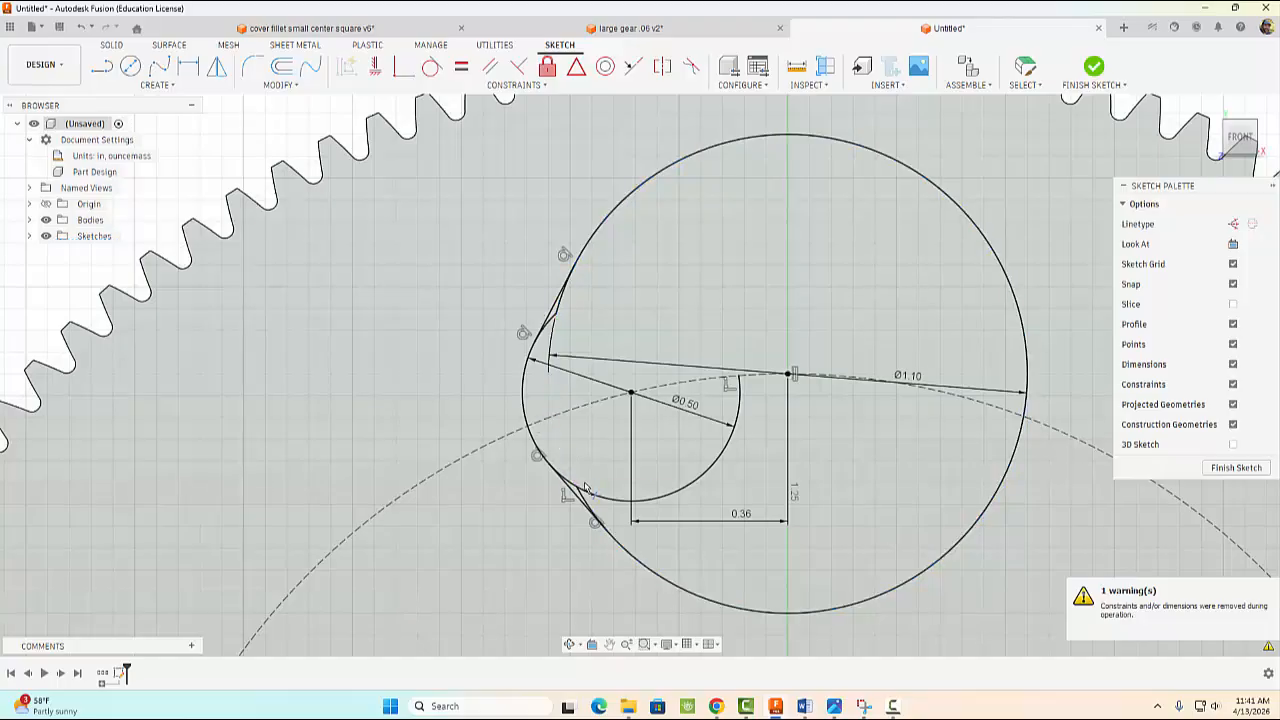
pyautogui.click(648, 491)
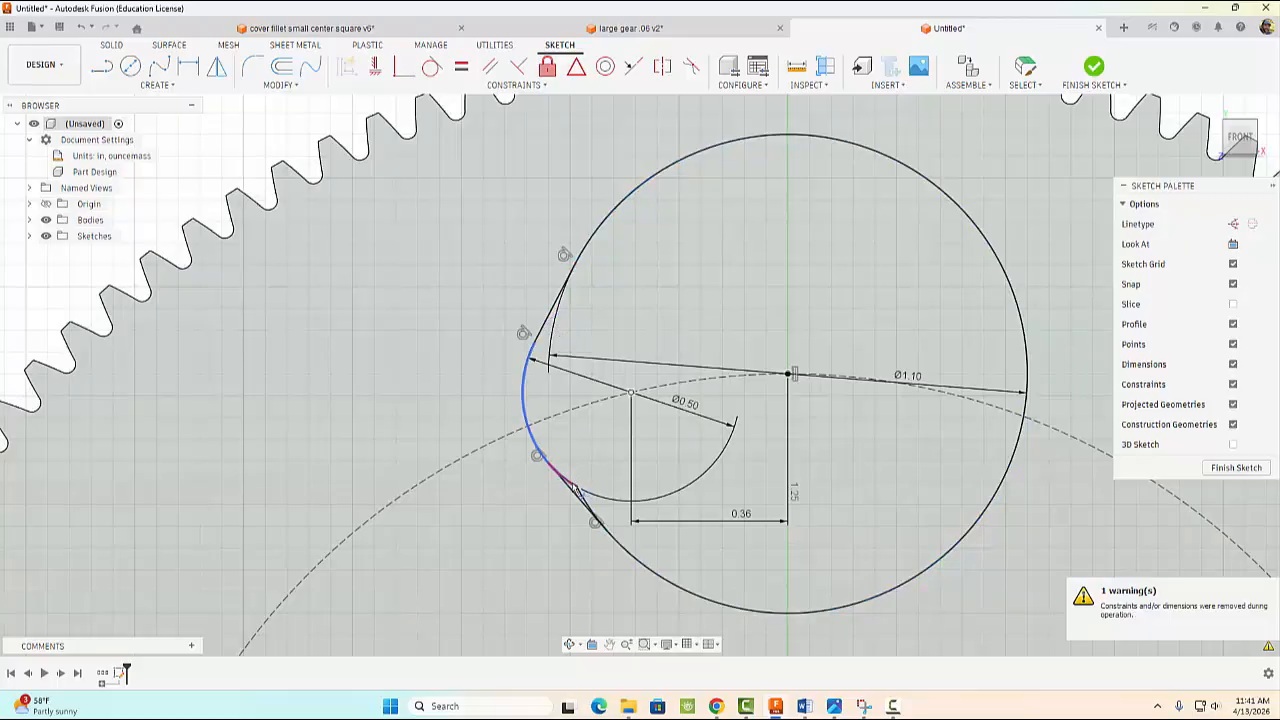
pyautogui.scroll(3, 583, 495)
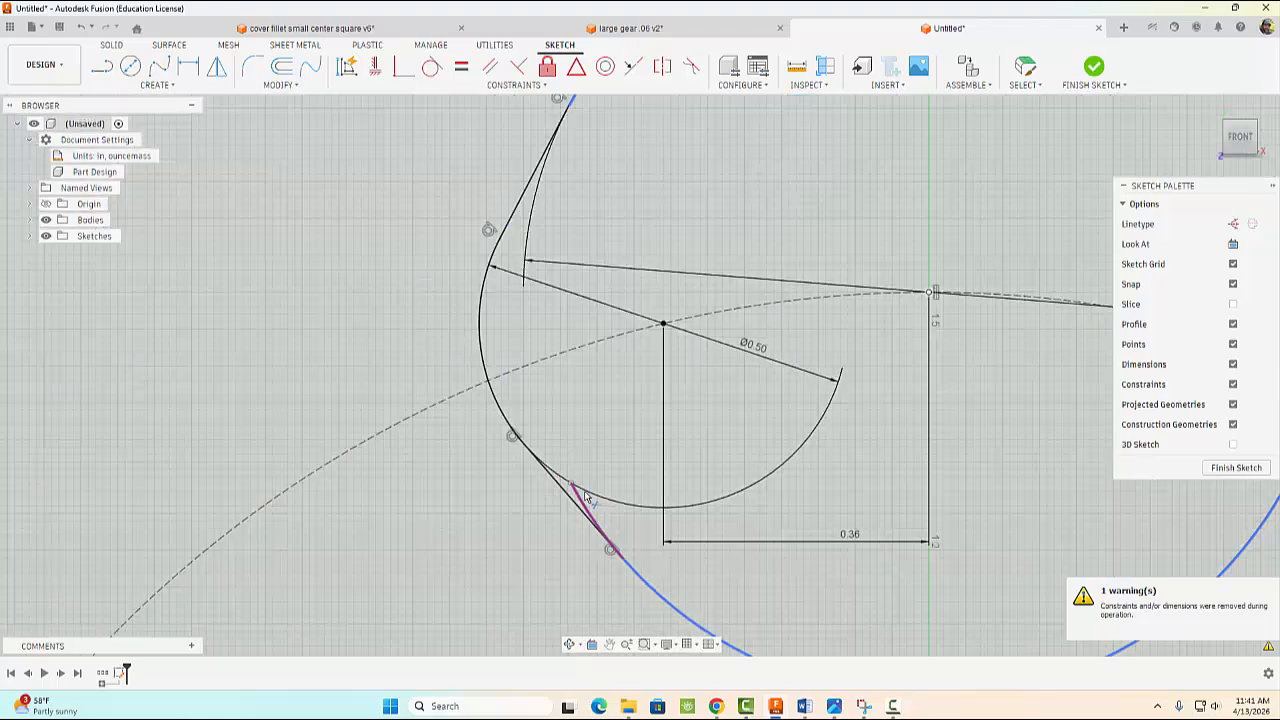
pyautogui.scroll(-5, 626, 441)
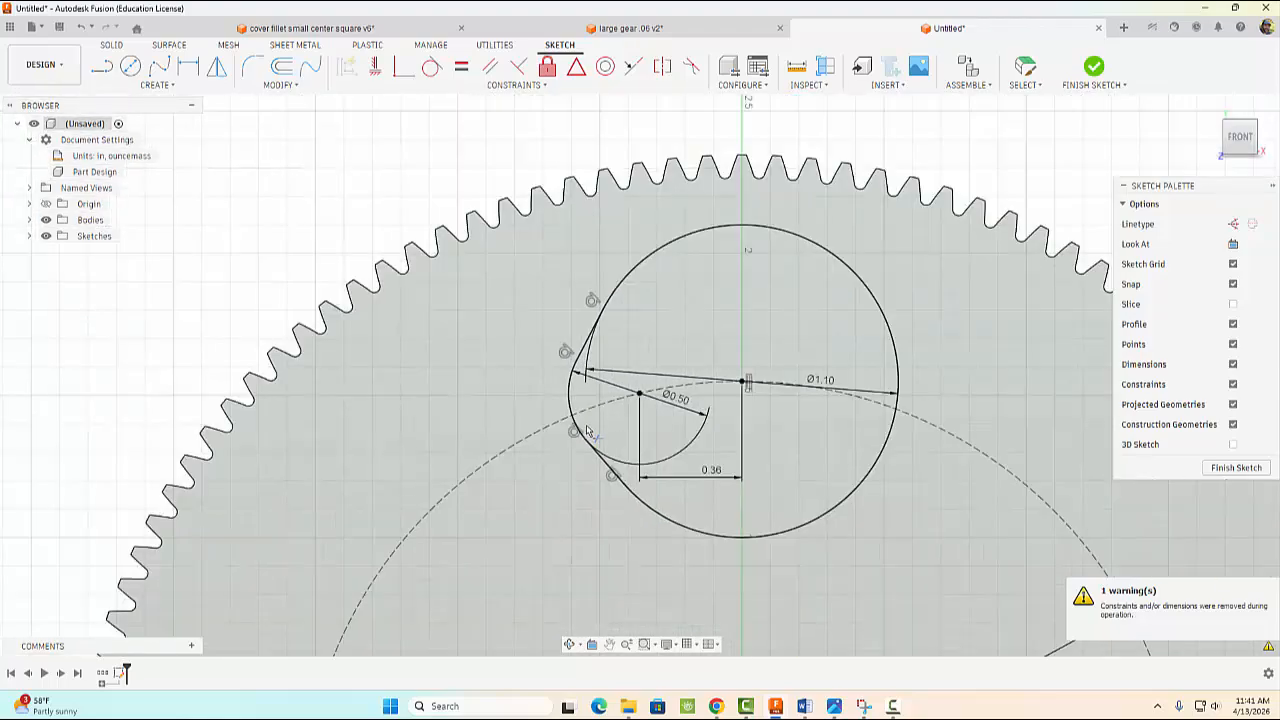
pyautogui.press('Escape')
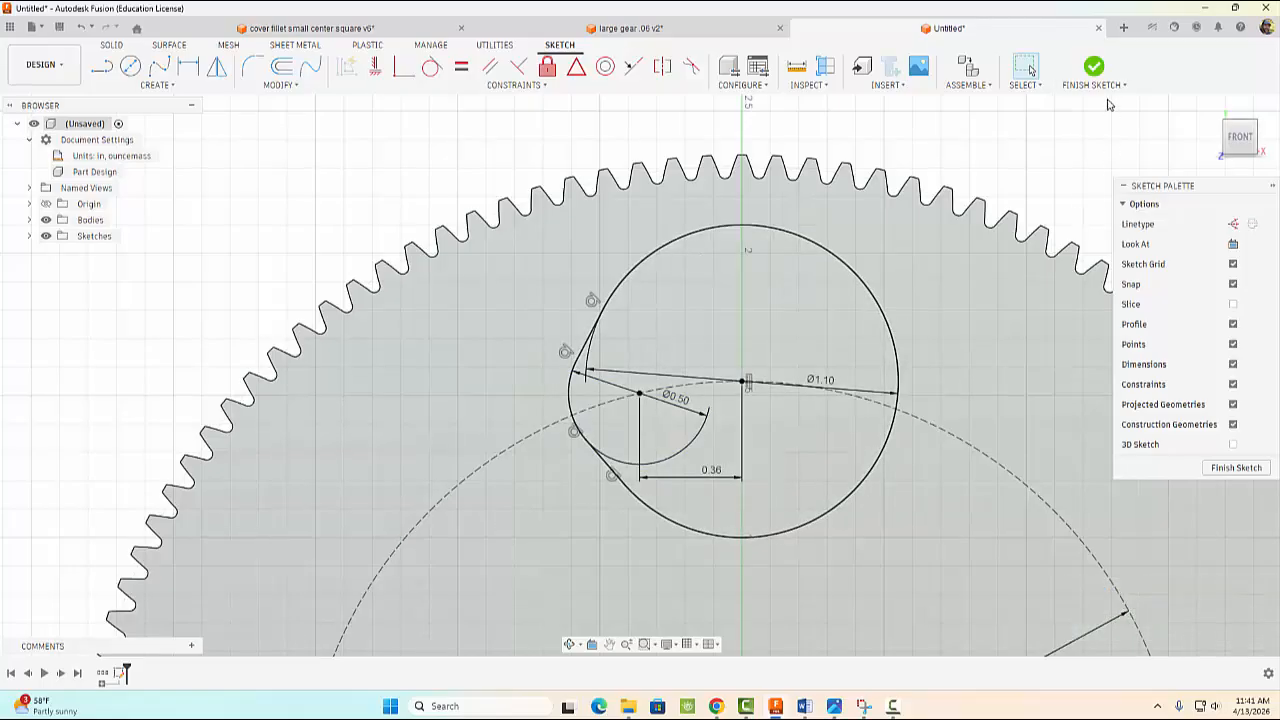
pyautogui.click(1094, 67)
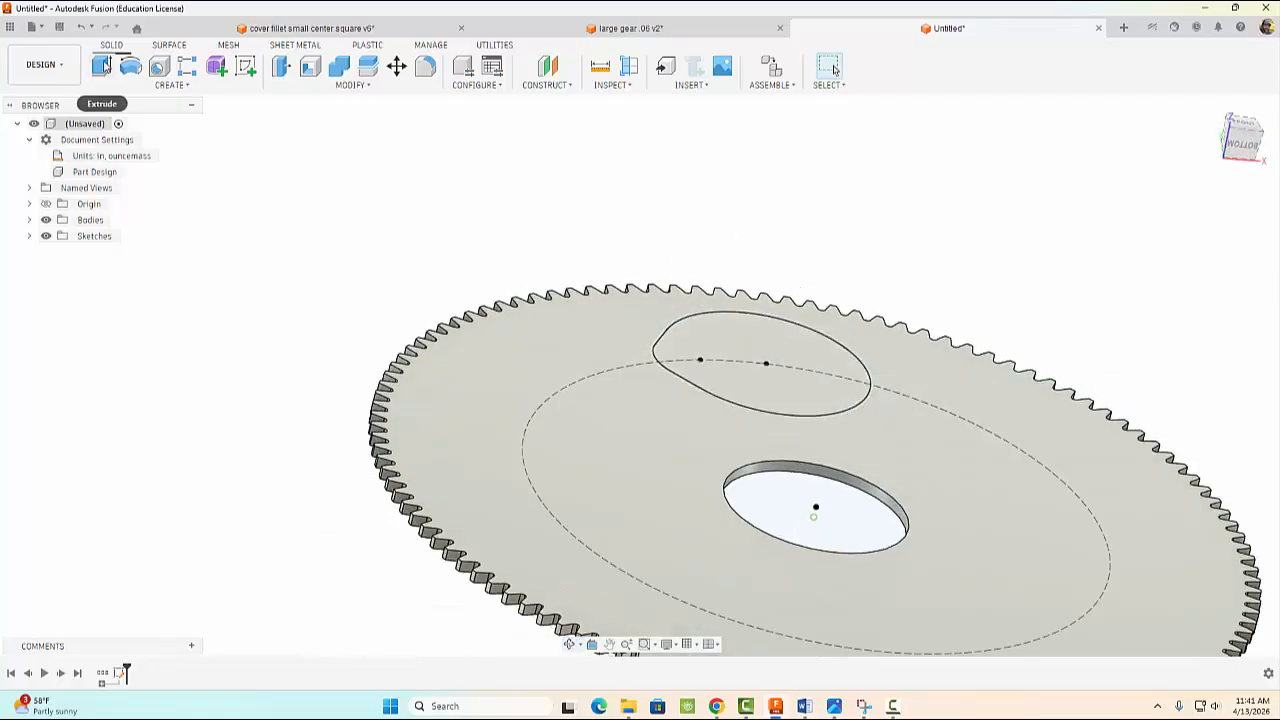
# Extrude the coin opening profile by -0.1 in as a cut through the gear
pyautogui.click(101, 66)
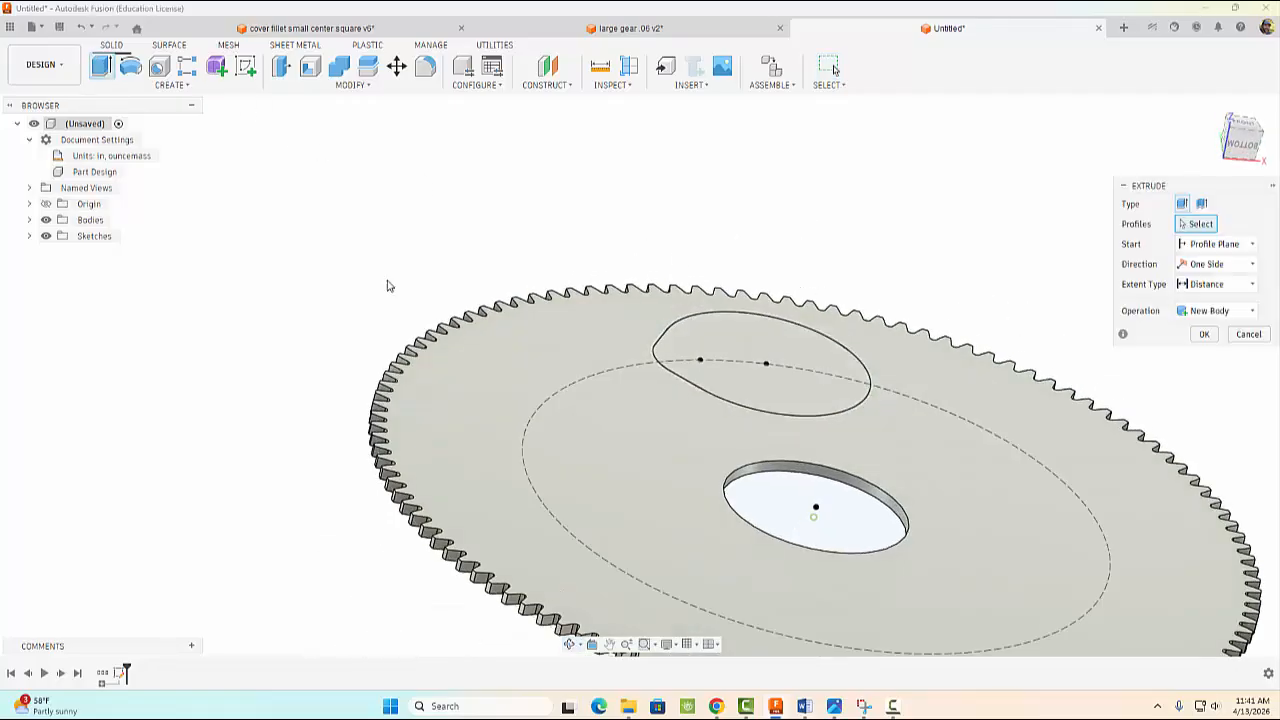
pyautogui.click(698, 362)
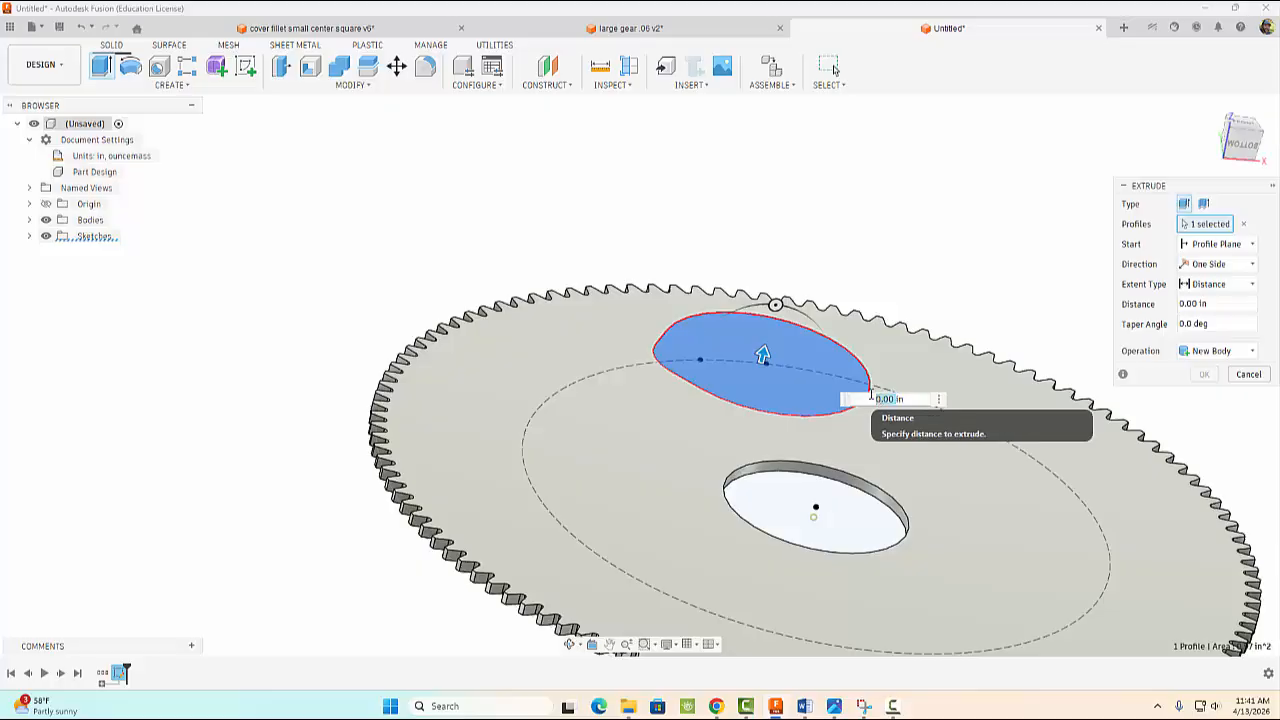
pyautogui.write('-.1')
pyautogui.press('Return')
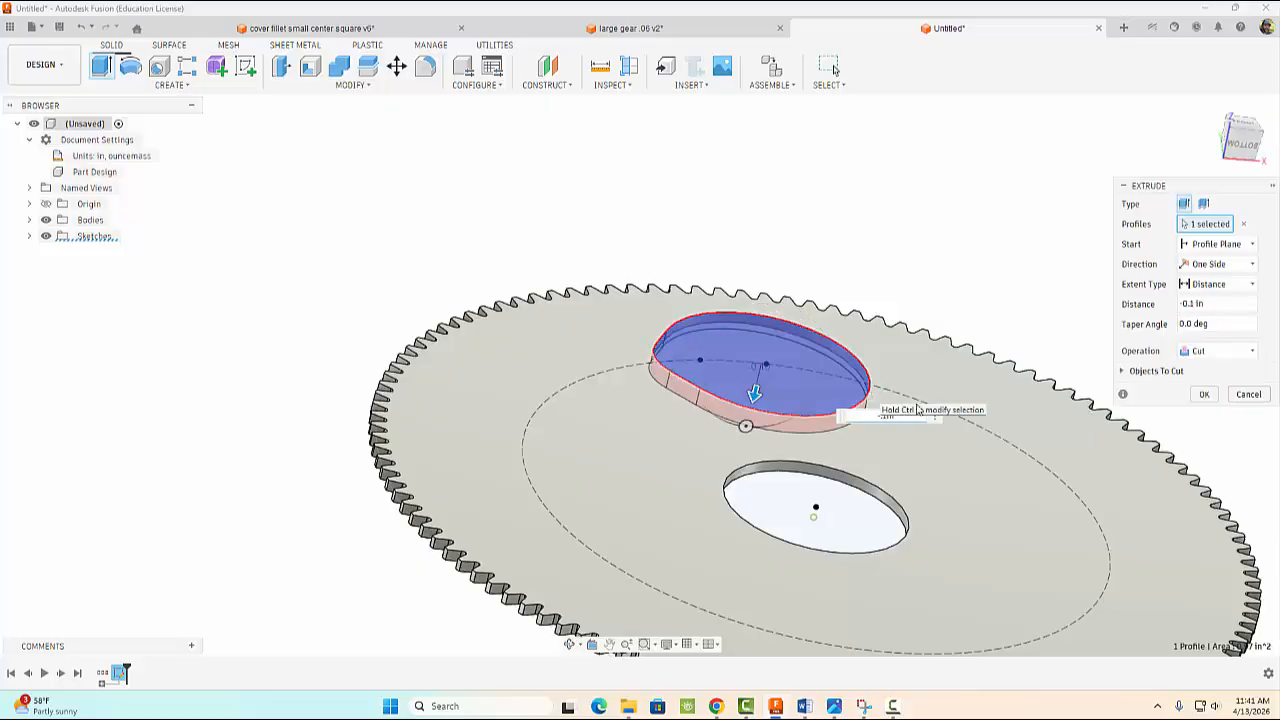
pyautogui.click(1206, 394)
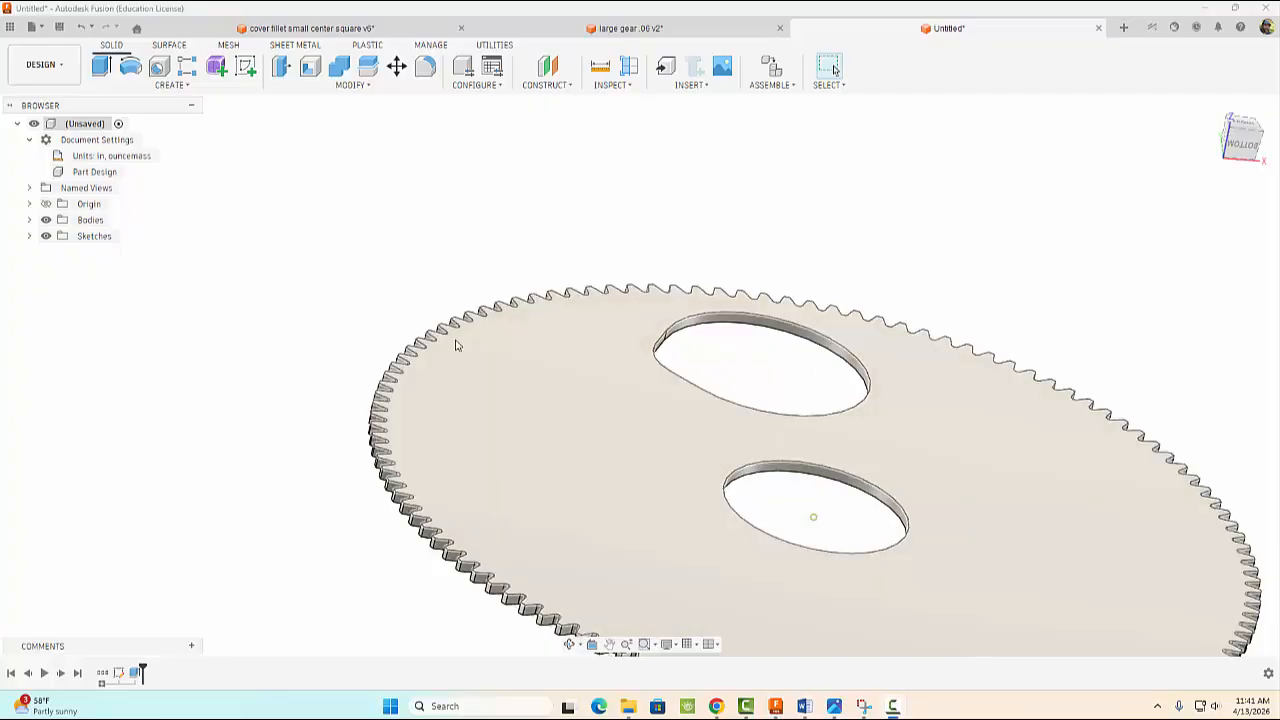
# Circular-pattern the coin opening cut feature around the center hole's axis with full distribution and a quantity of 8
pyautogui.click(160, 86)
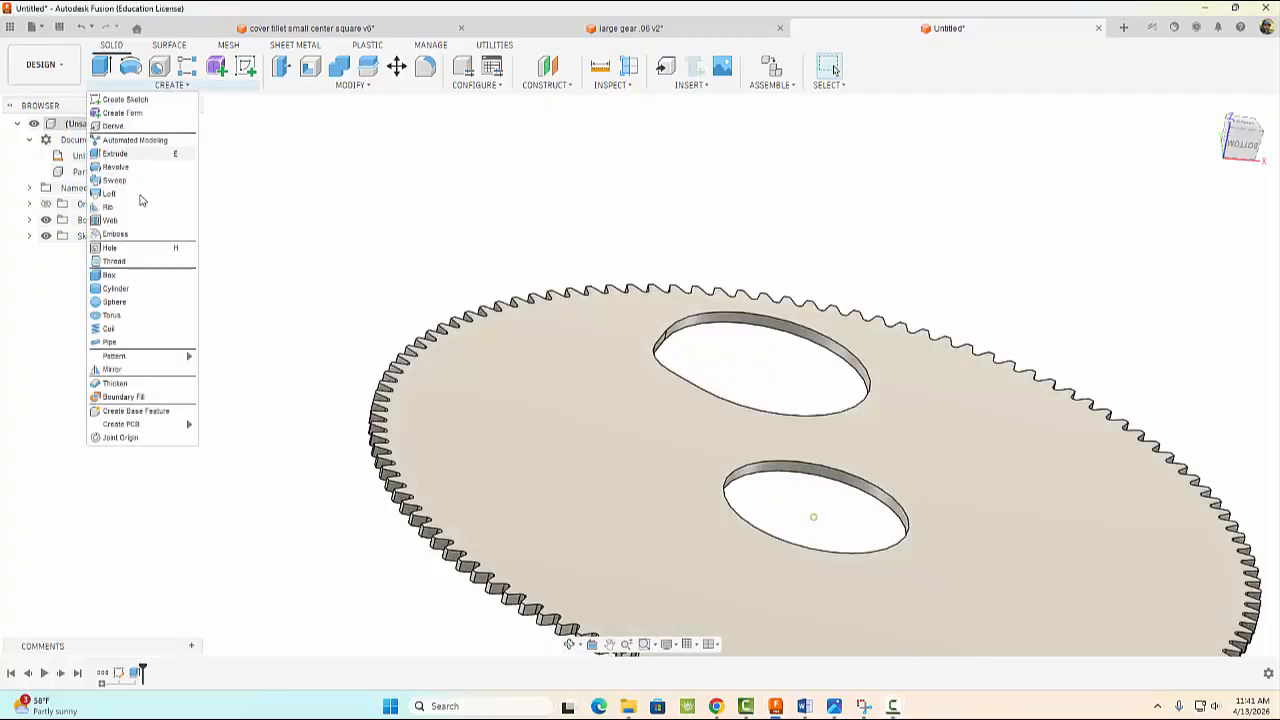
pyautogui.moveTo(176, 358)
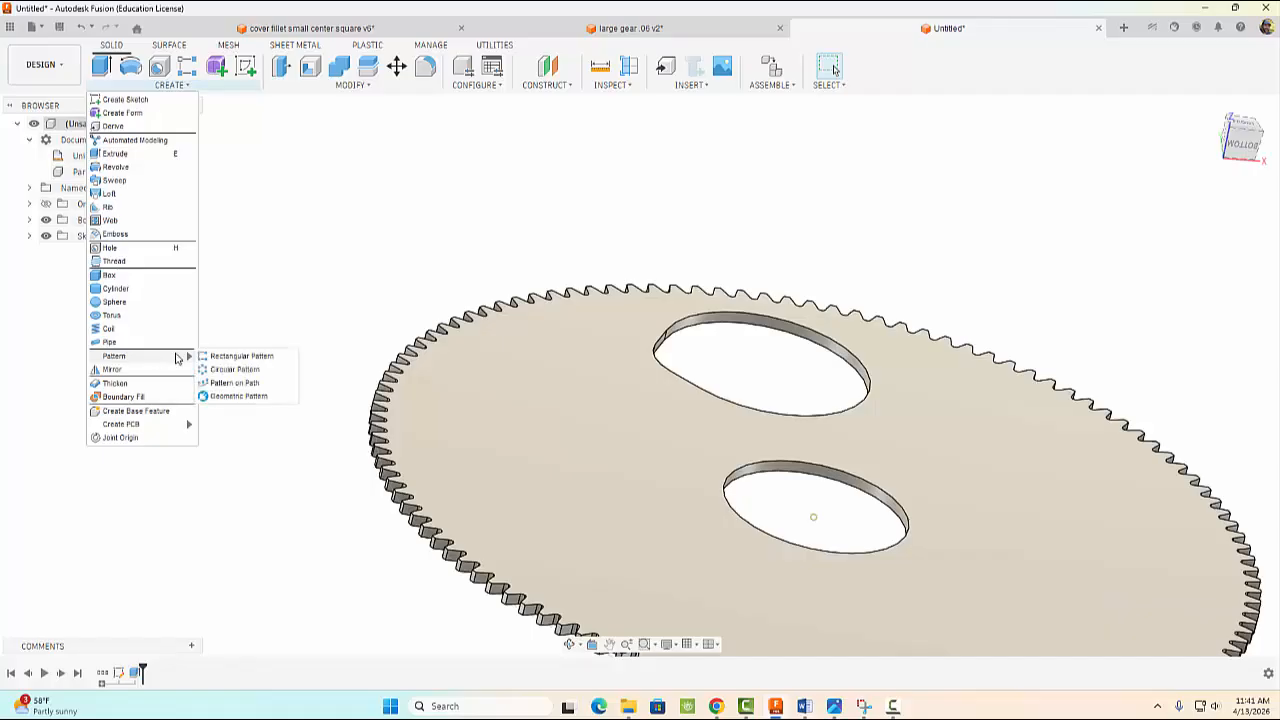
pyautogui.click(230, 369)
pyautogui.click(1215, 224)
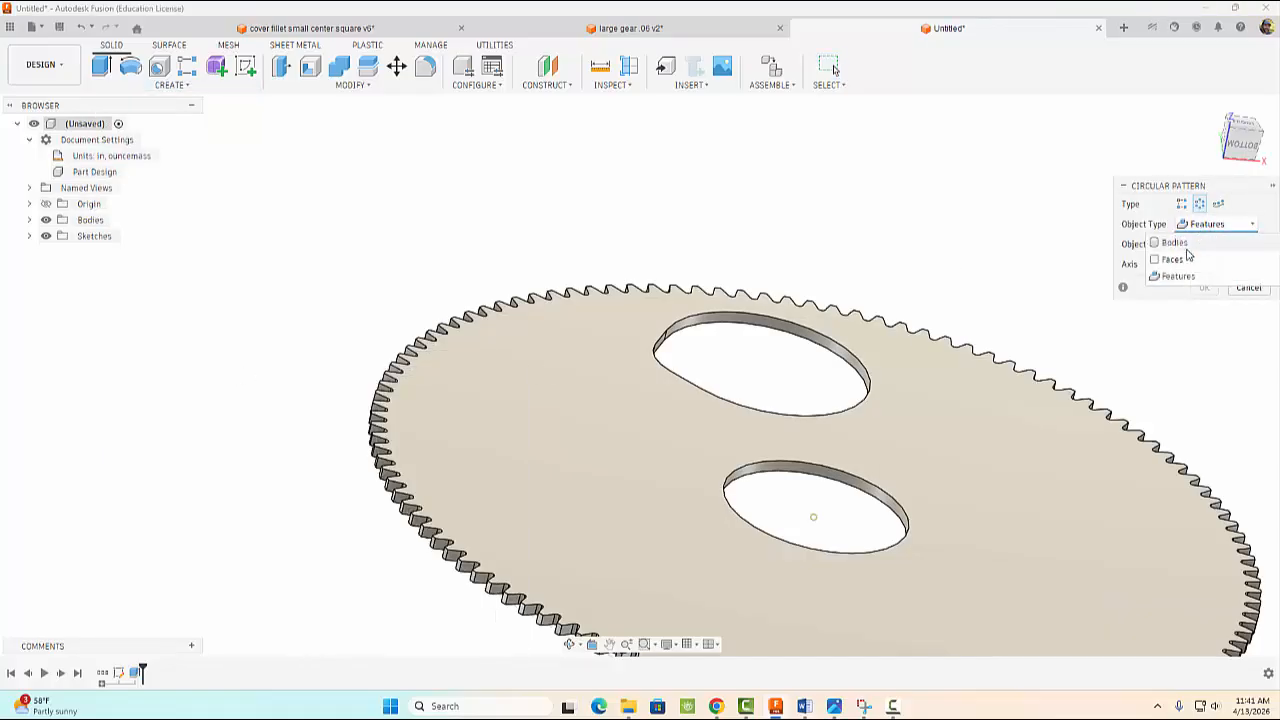
pyautogui.click(1184, 276)
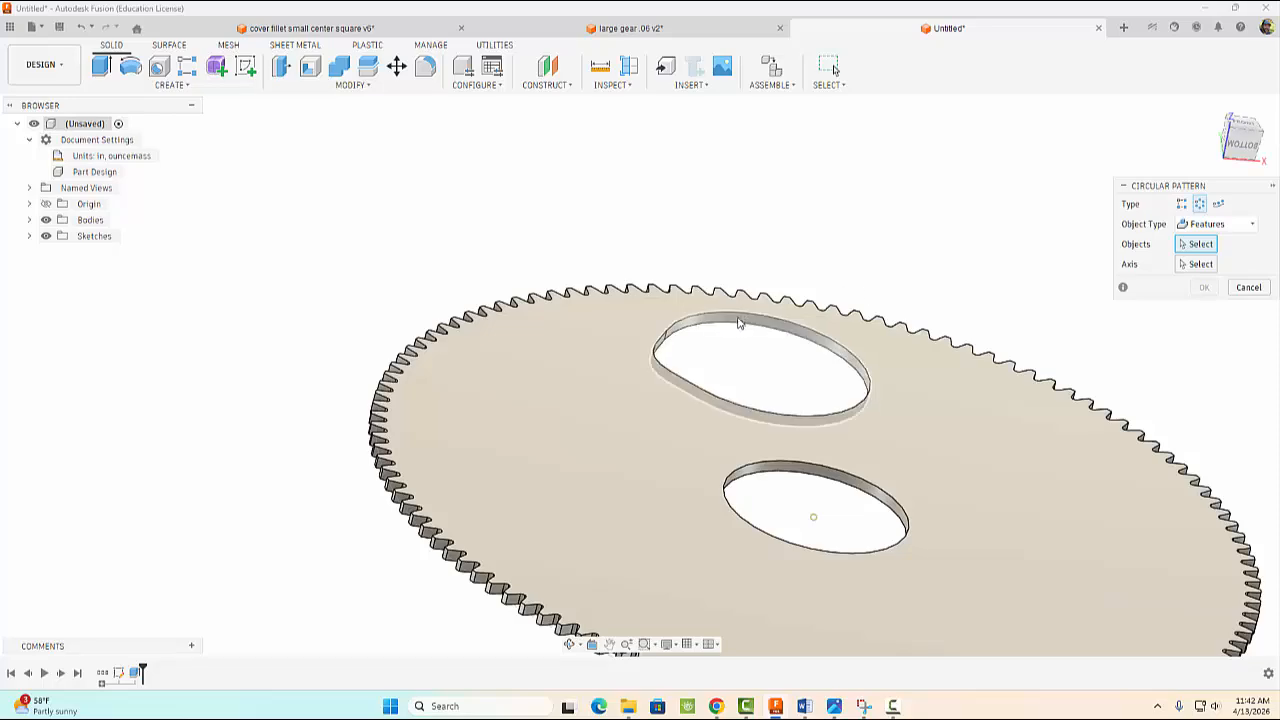
pyautogui.click(676, 334)
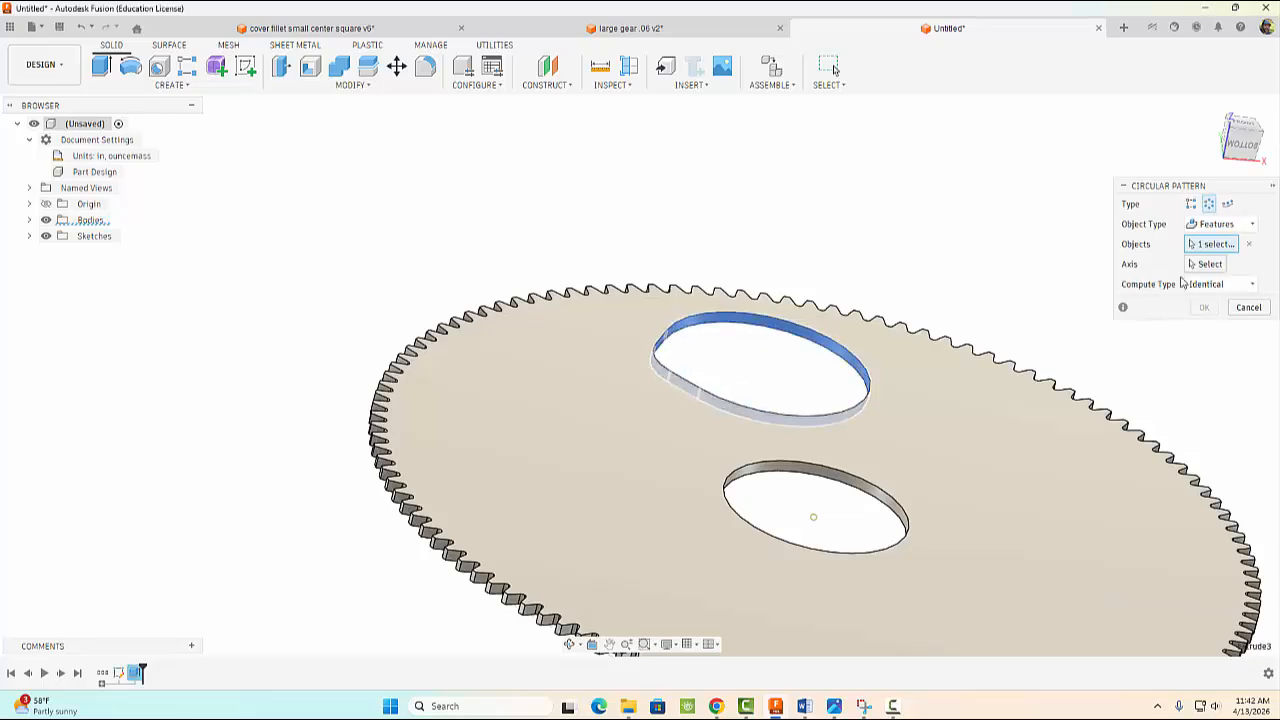
pyautogui.click(1203, 264)
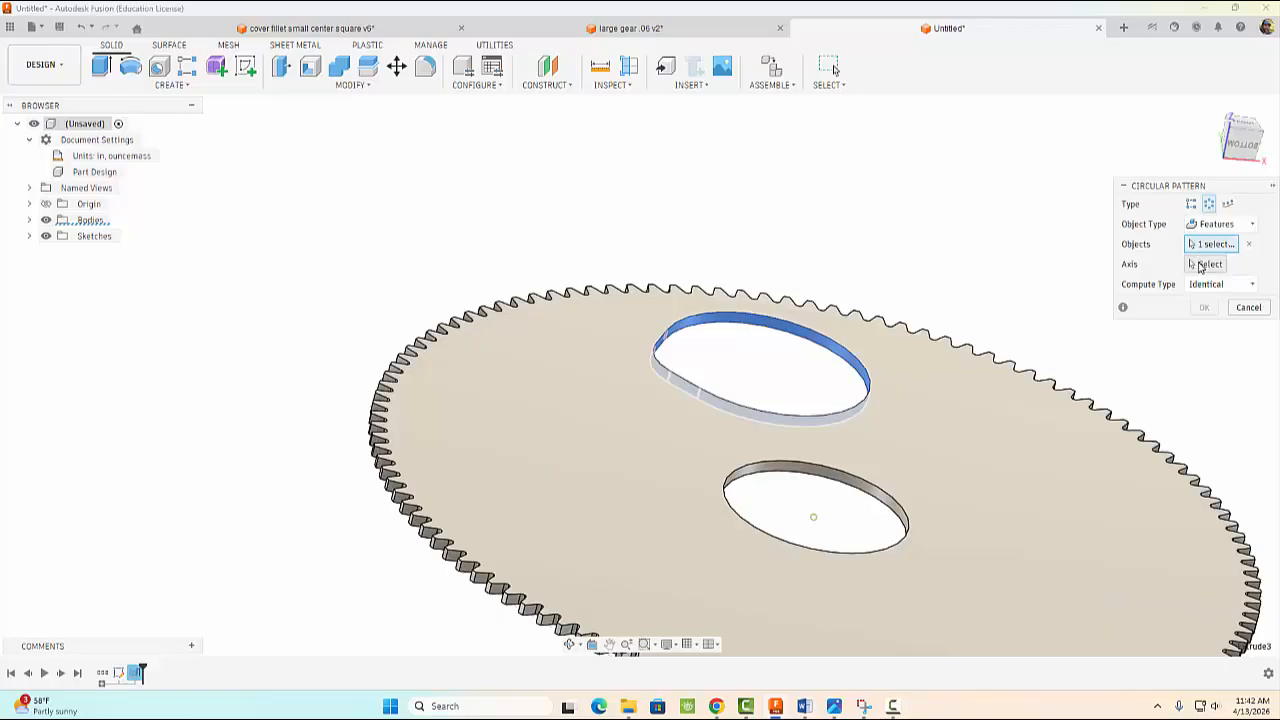
pyautogui.click(743, 468)
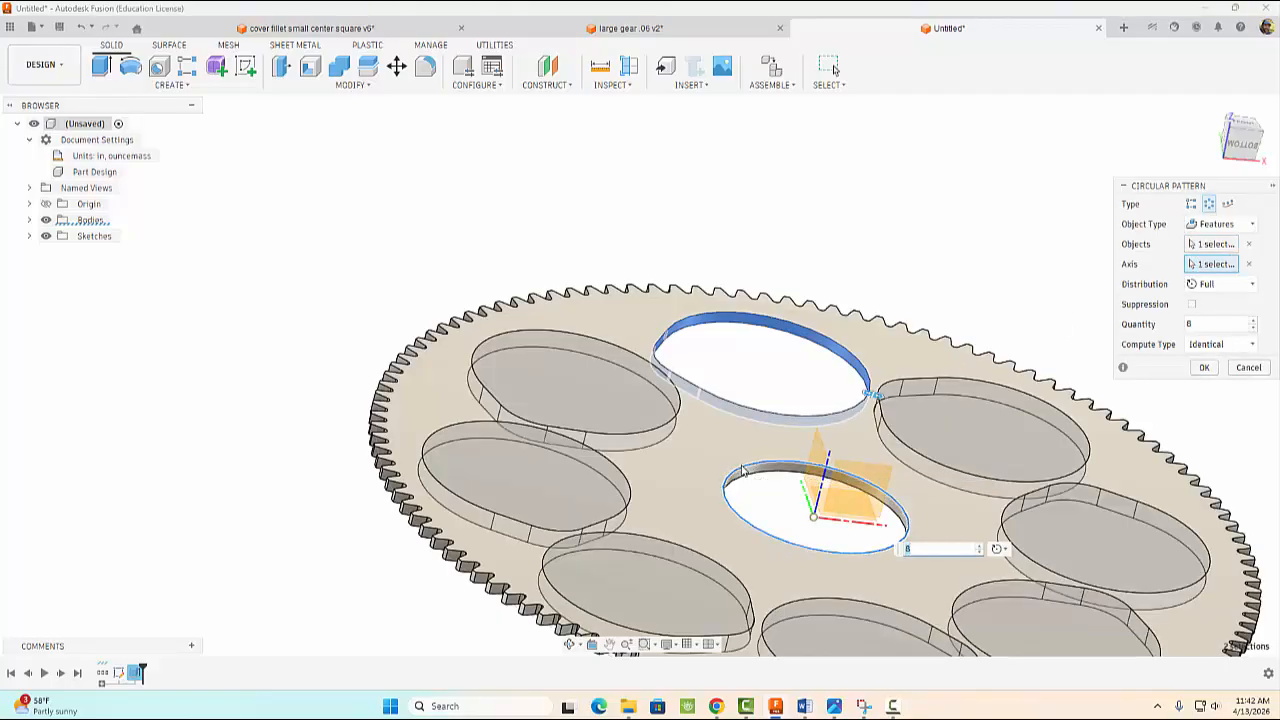
pyautogui.click(1188, 323)
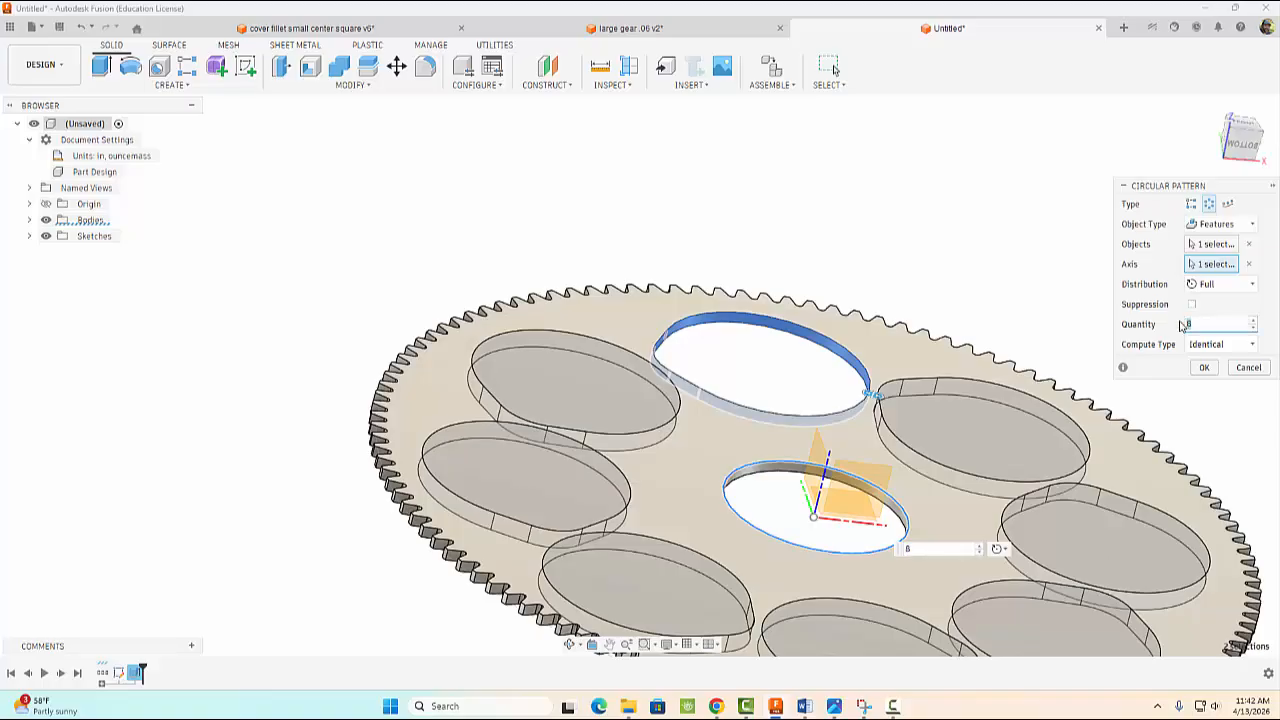
pyautogui.click(1205, 368)
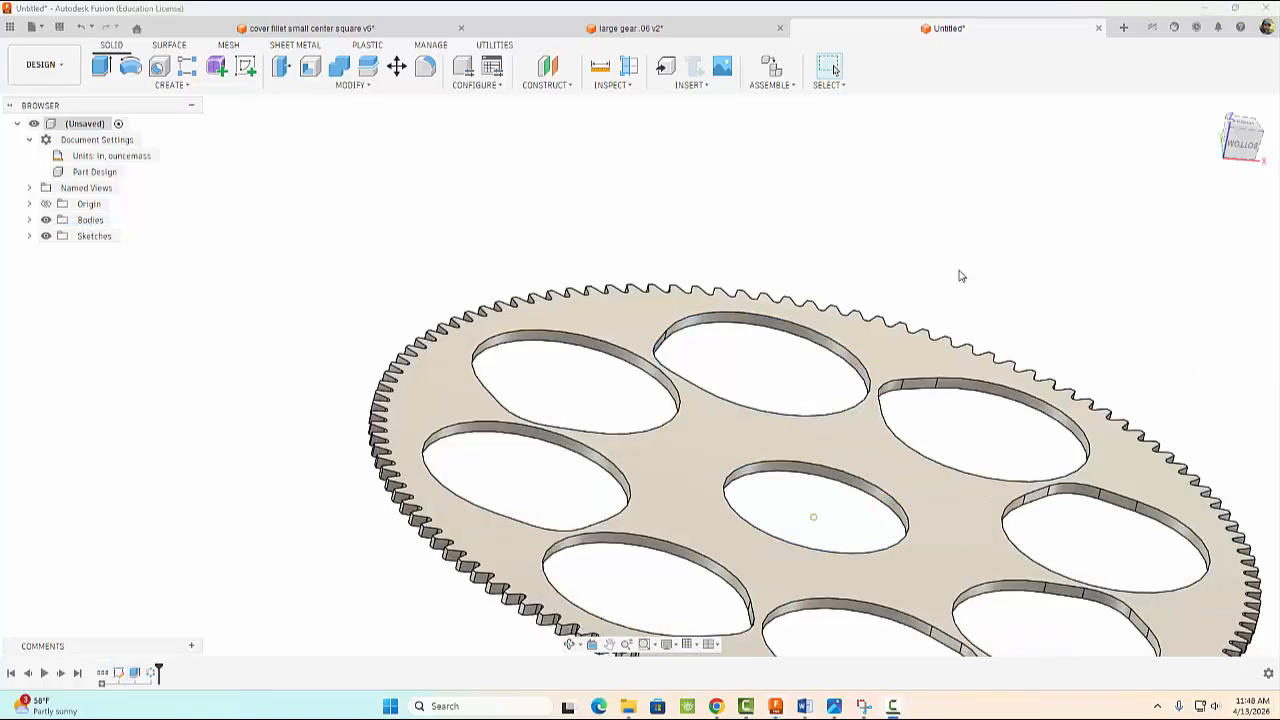
# Start a sketch on the gear's flat face and draw a 4.2 in diameter circle centered on the origin
pyautogui.click(248, 68)
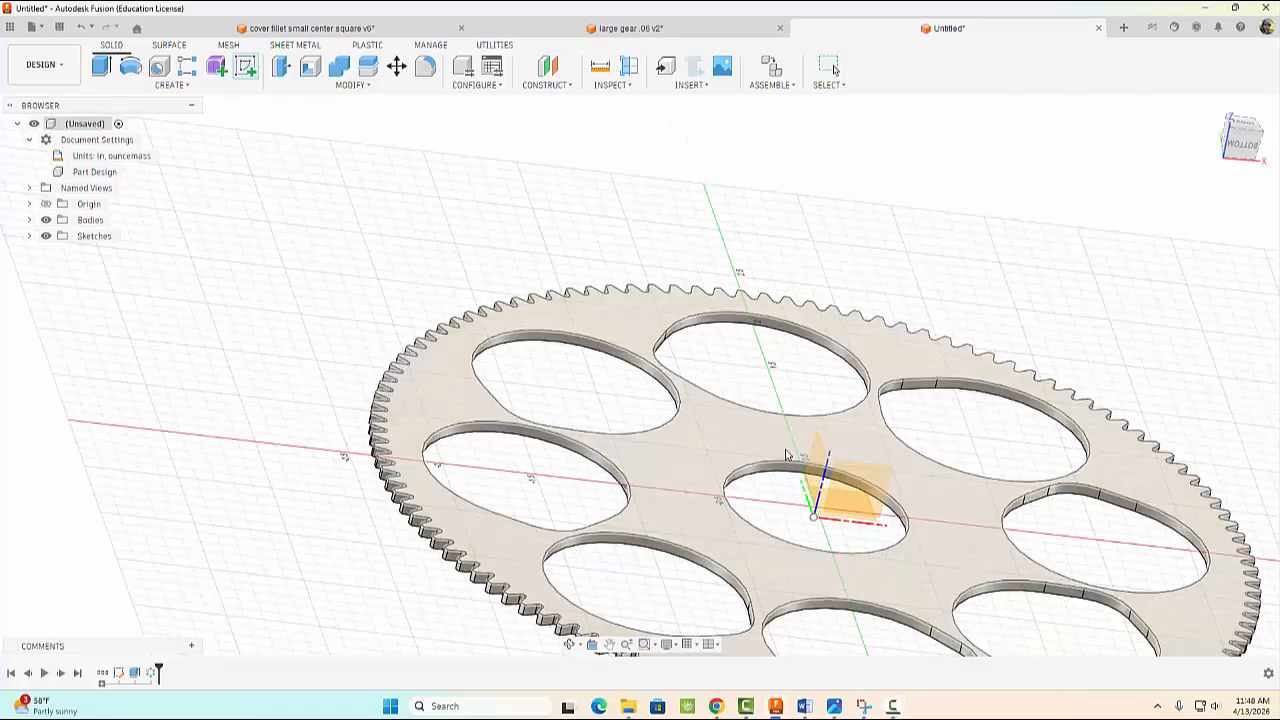
pyautogui.click(703, 453)
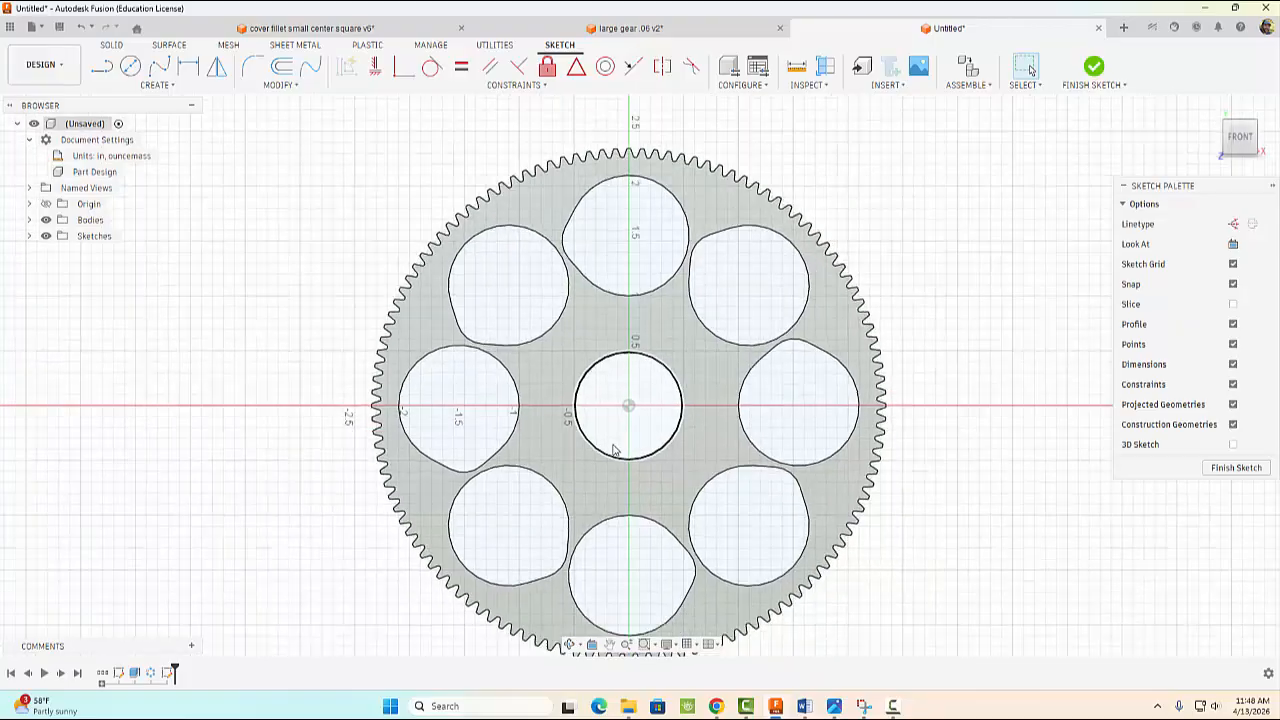
pyautogui.click(130, 66)
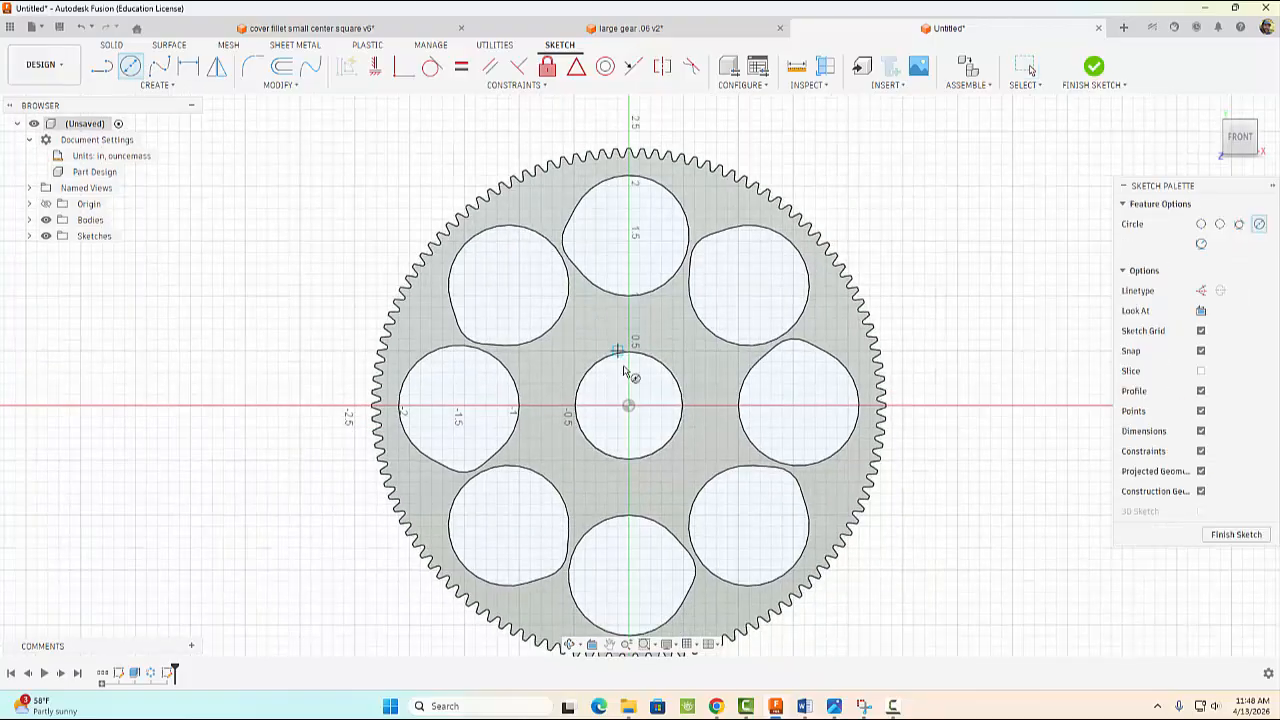
pyautogui.click(630, 405)
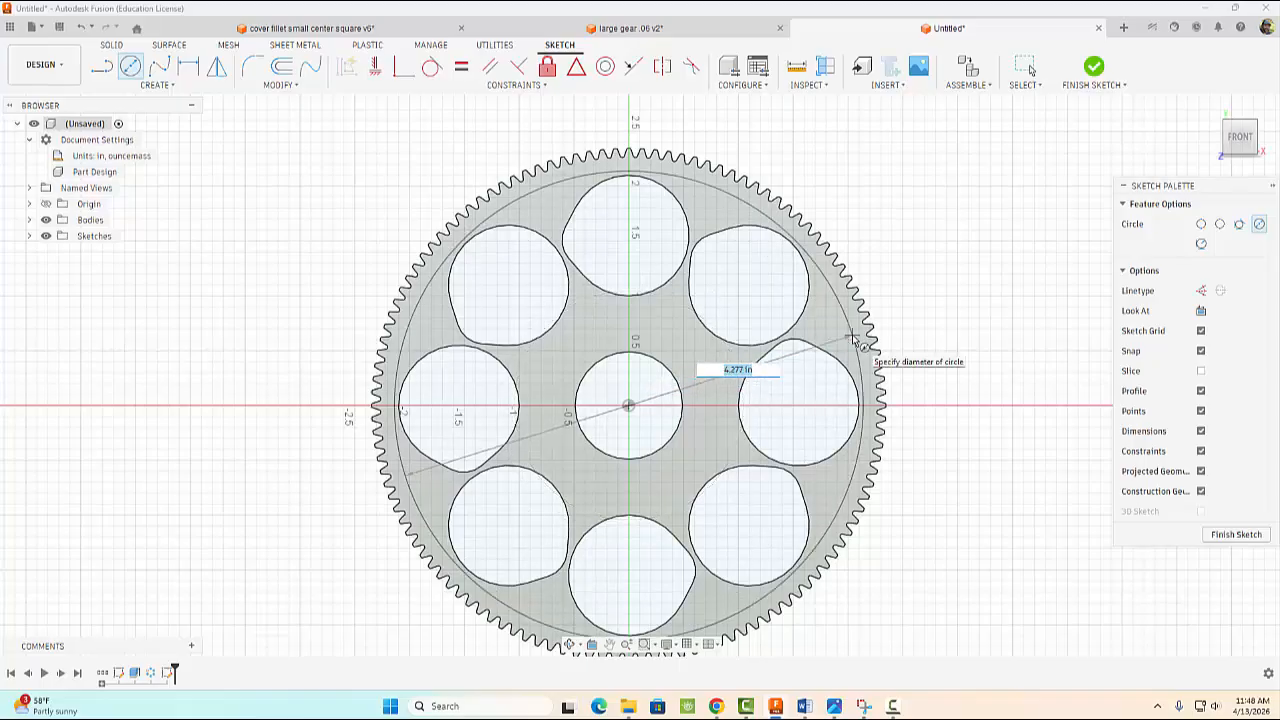
pyautogui.write('4.')
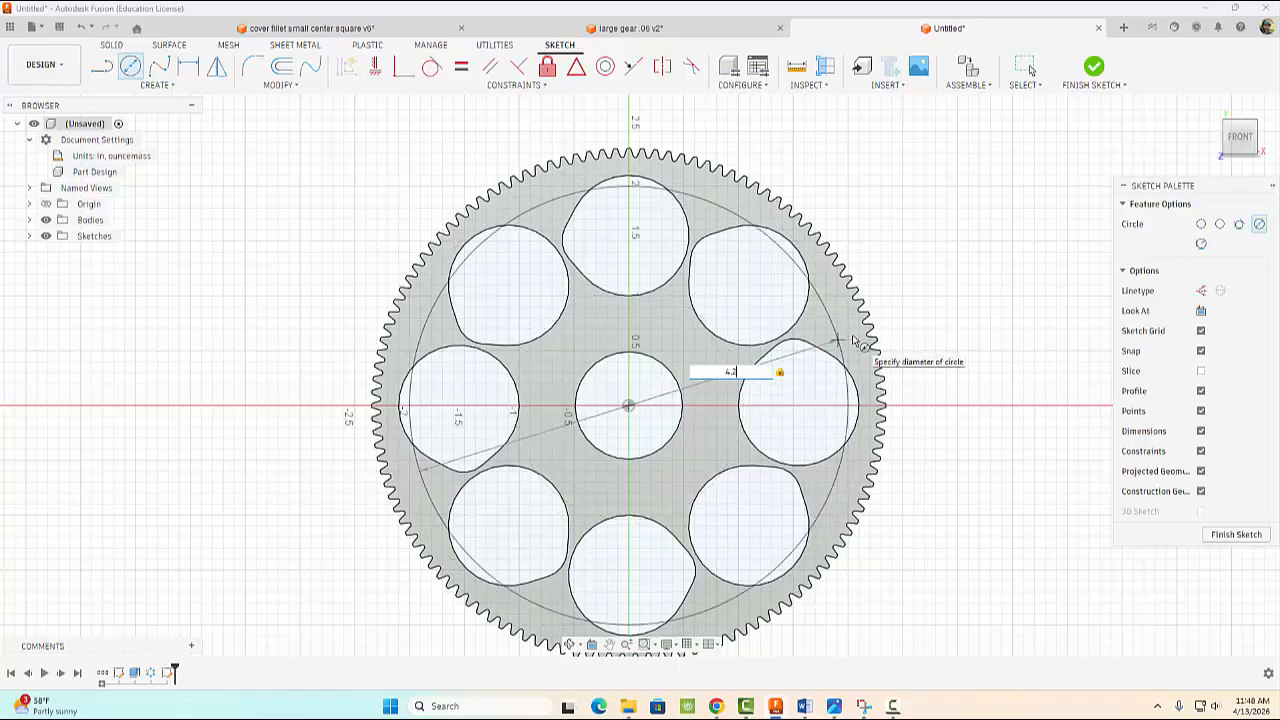
pyautogui.write('2')
pyautogui.press('Return')
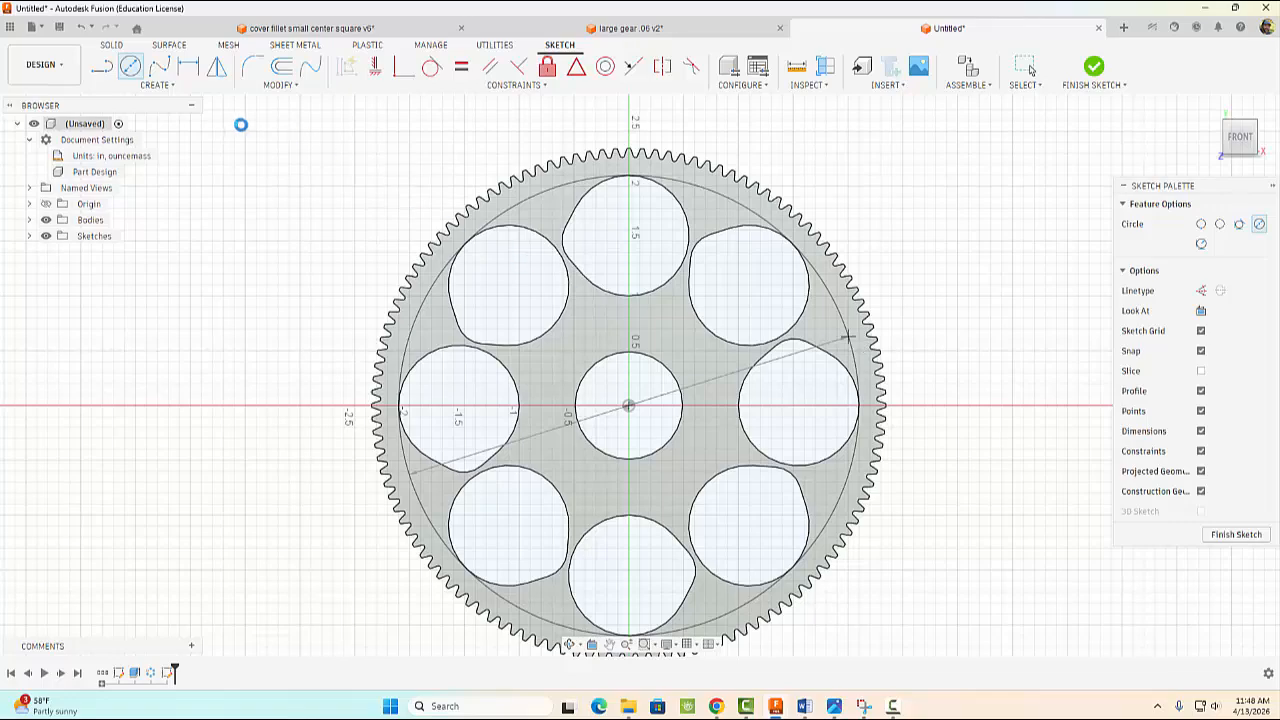
pyautogui.press('Escape')
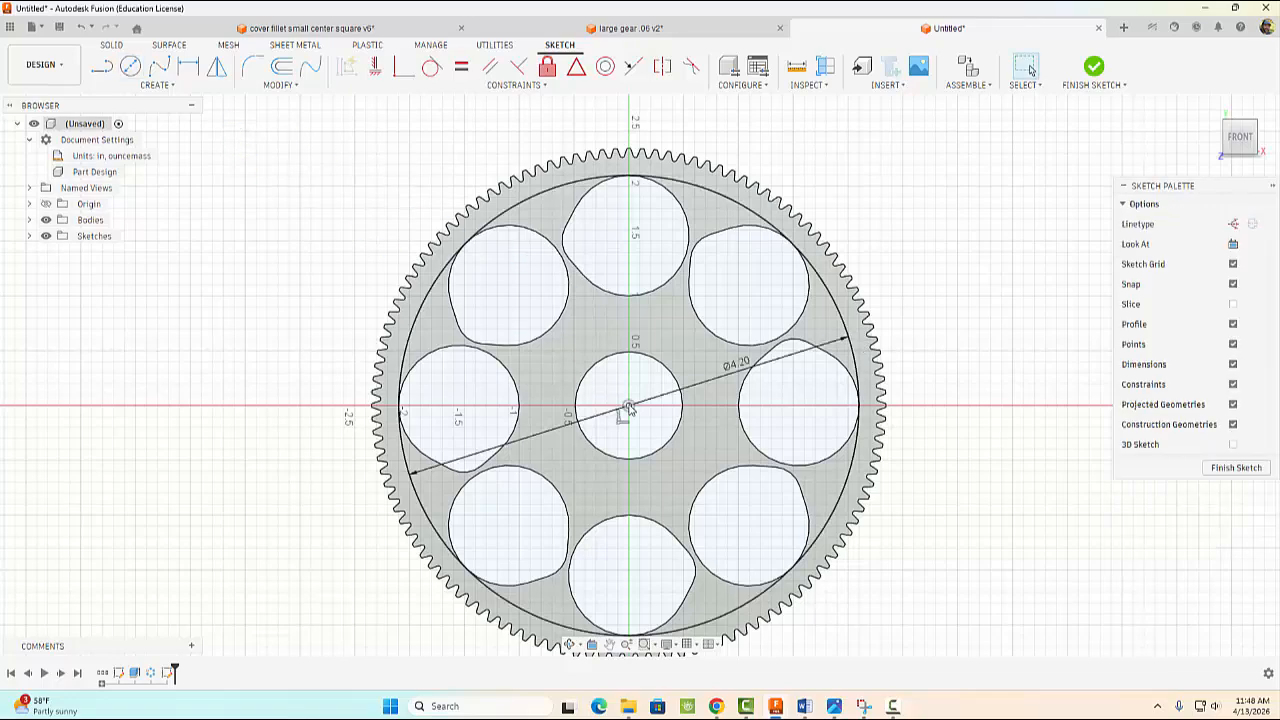
# Add a concentric 2 in diameter circle at the origin and finish the sketch
pyautogui.press('c')
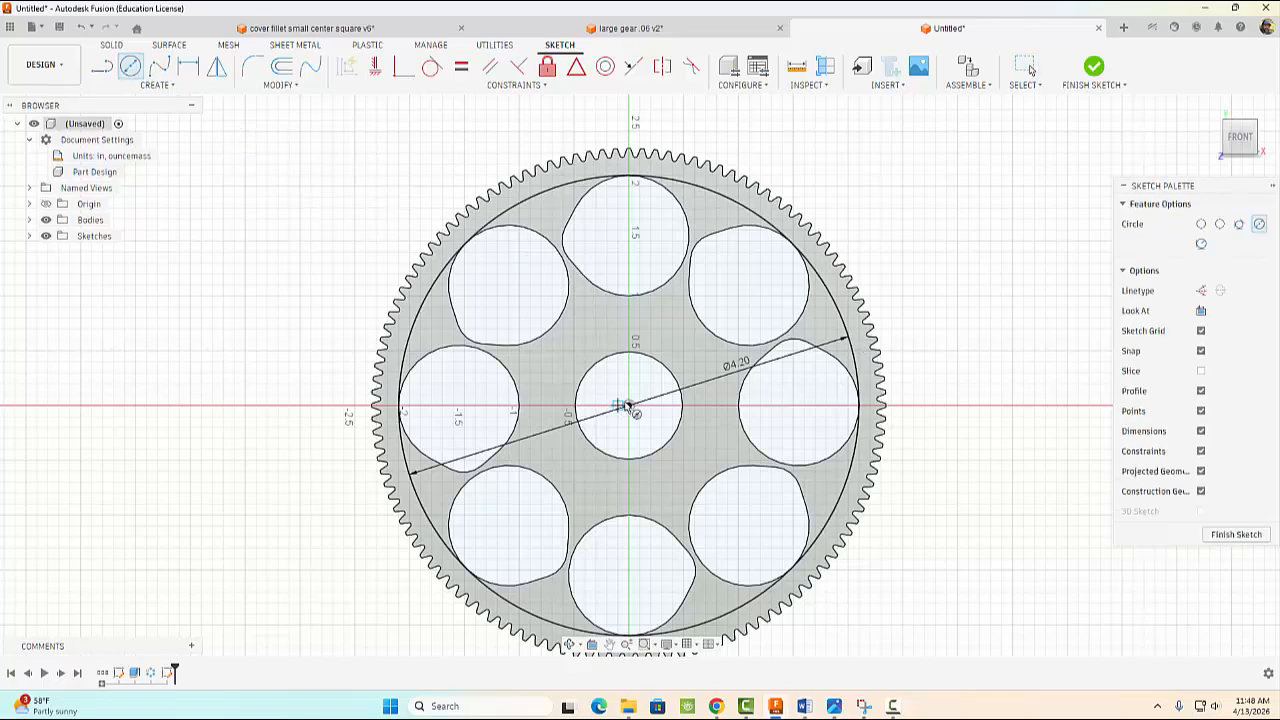
pyautogui.click(628, 406)
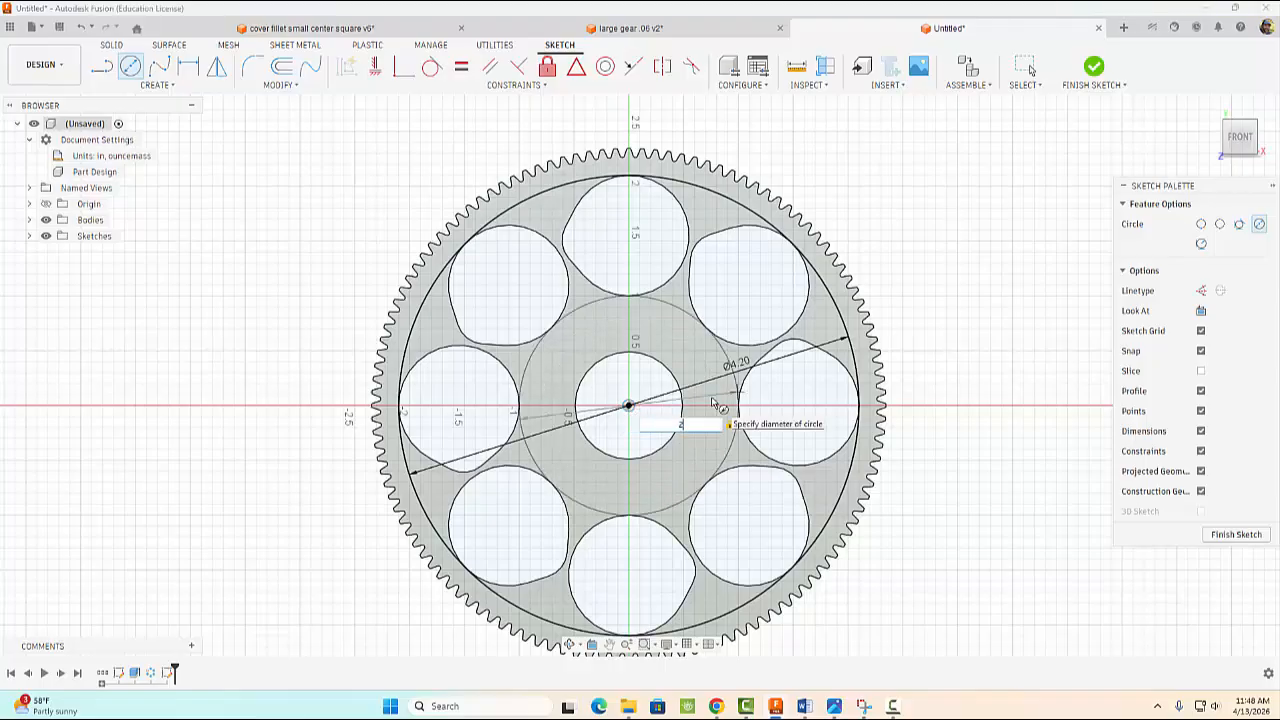
pyautogui.press('Return')
pyautogui.press('Escape')
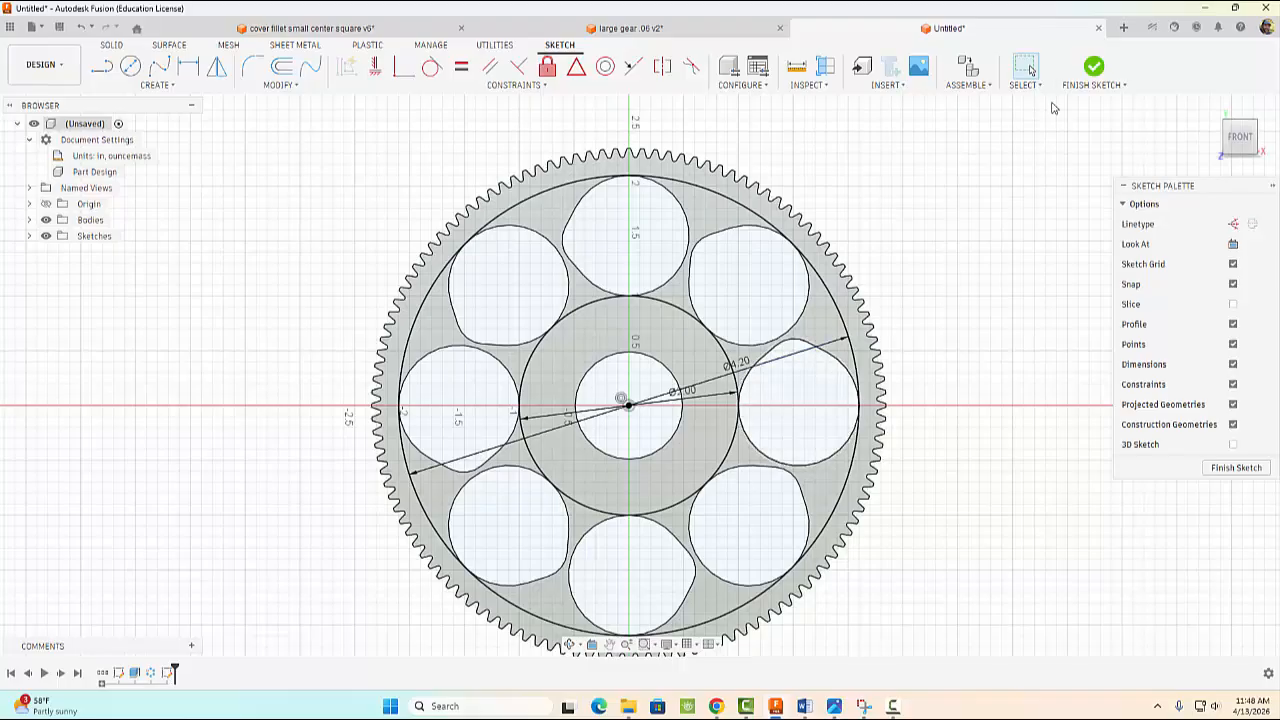
pyautogui.click(1093, 68)
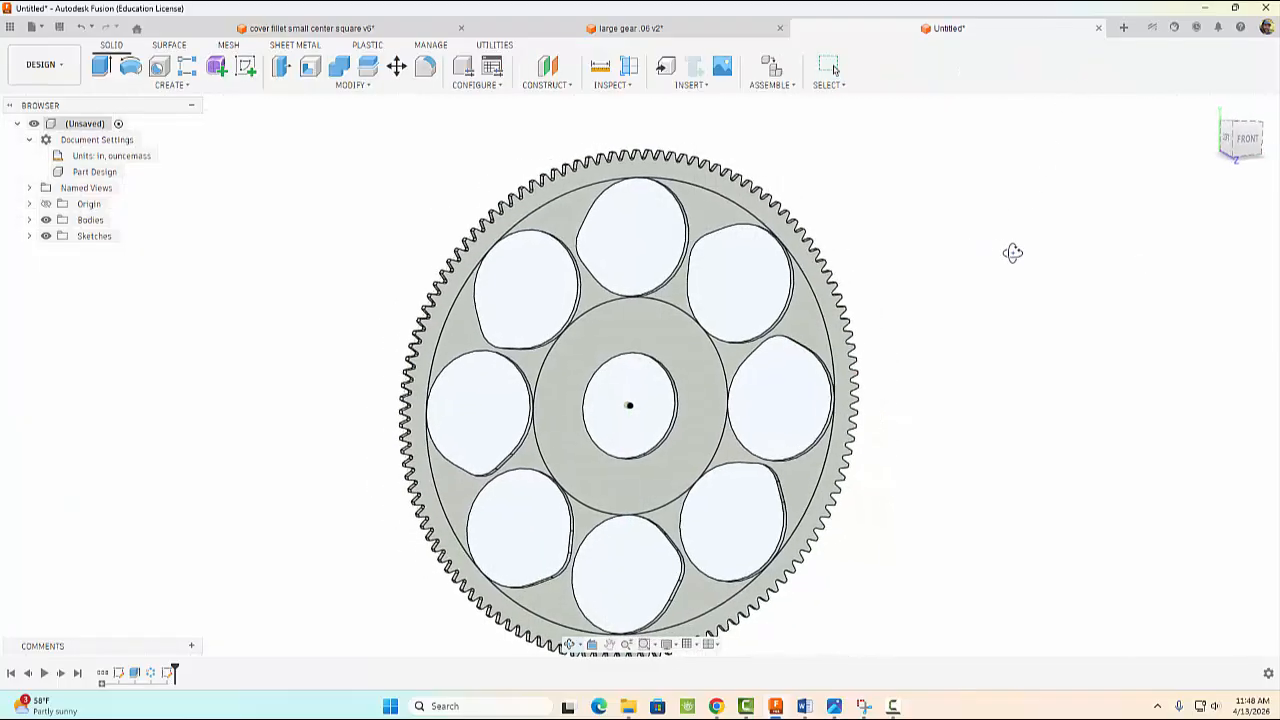
# Extrude the eight web regions between the coin openings and the two circles by -0.01 in as a cut
pyautogui.click(102, 67)
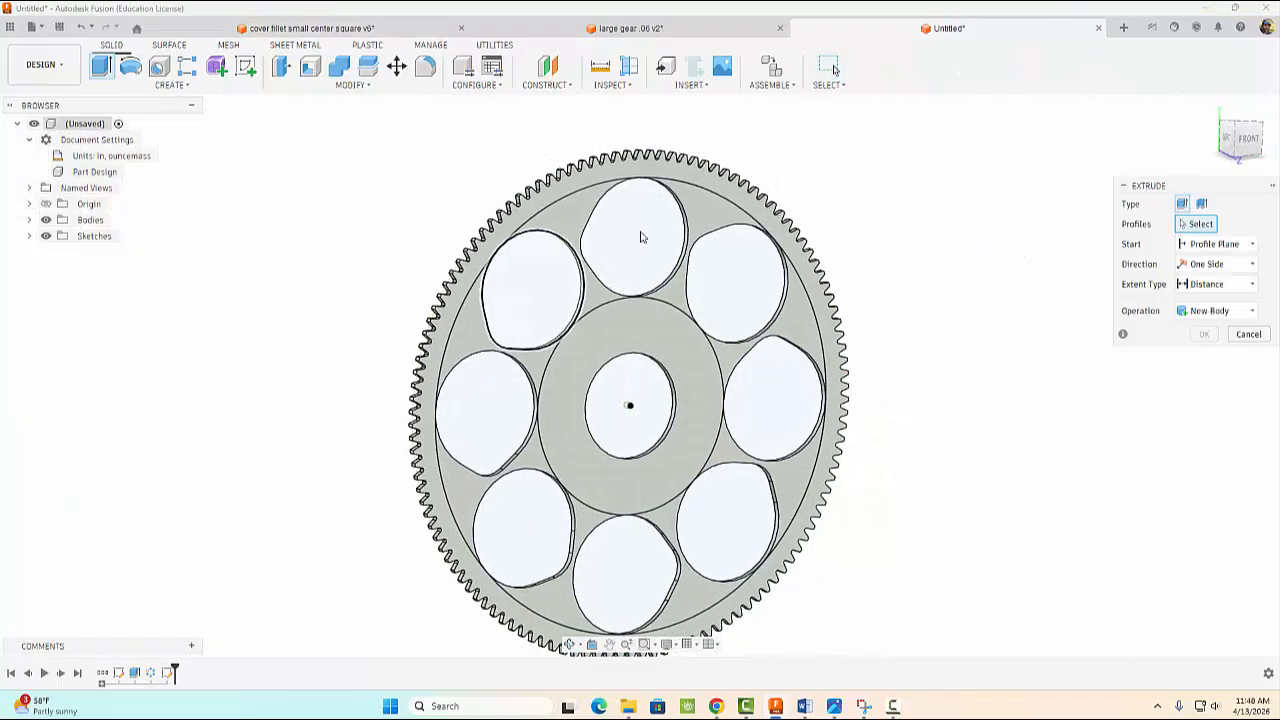
pyautogui.click(697, 210)
pyautogui.click(800, 323)
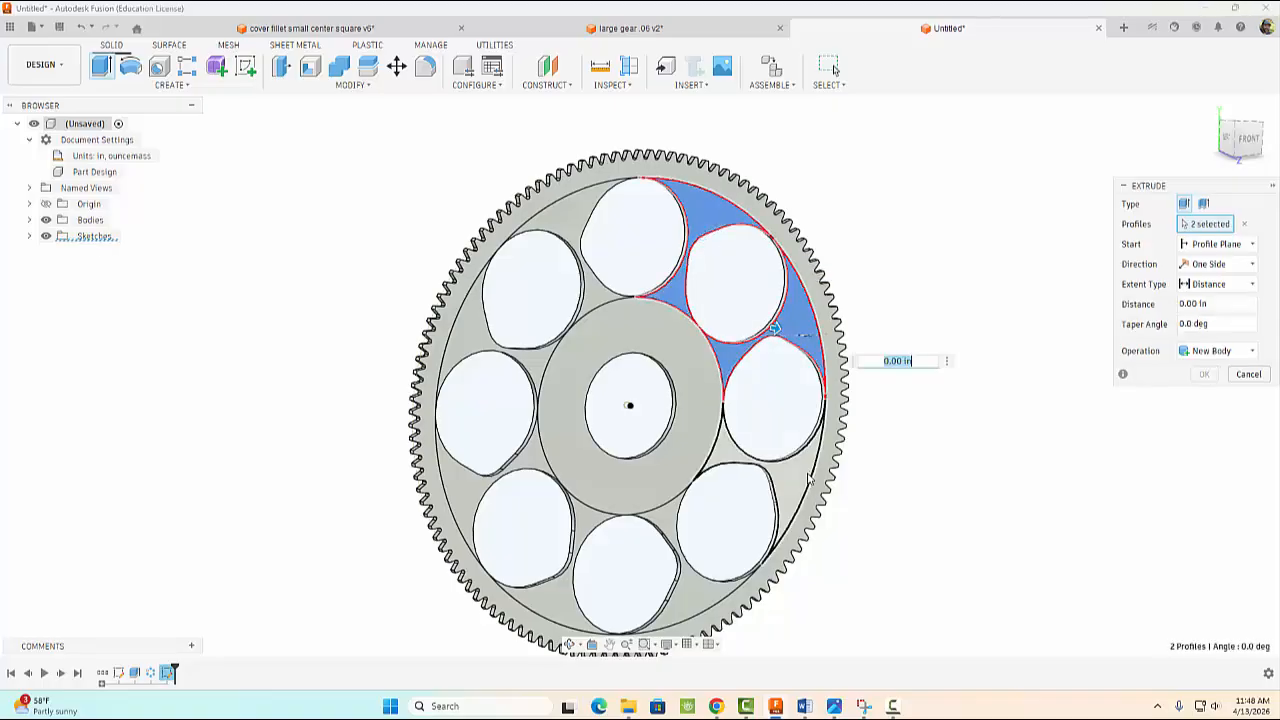
pyautogui.click(806, 482)
pyautogui.click(695, 603)
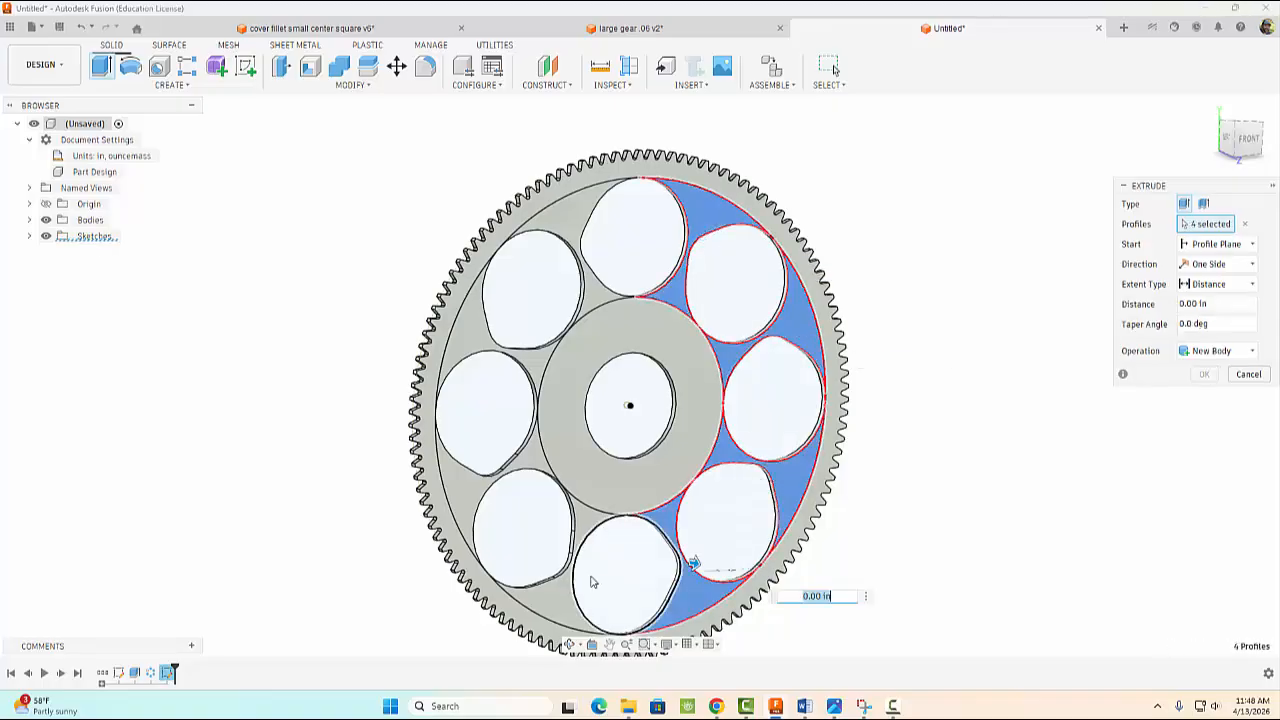
pyautogui.click(545, 600)
pyautogui.click(462, 470)
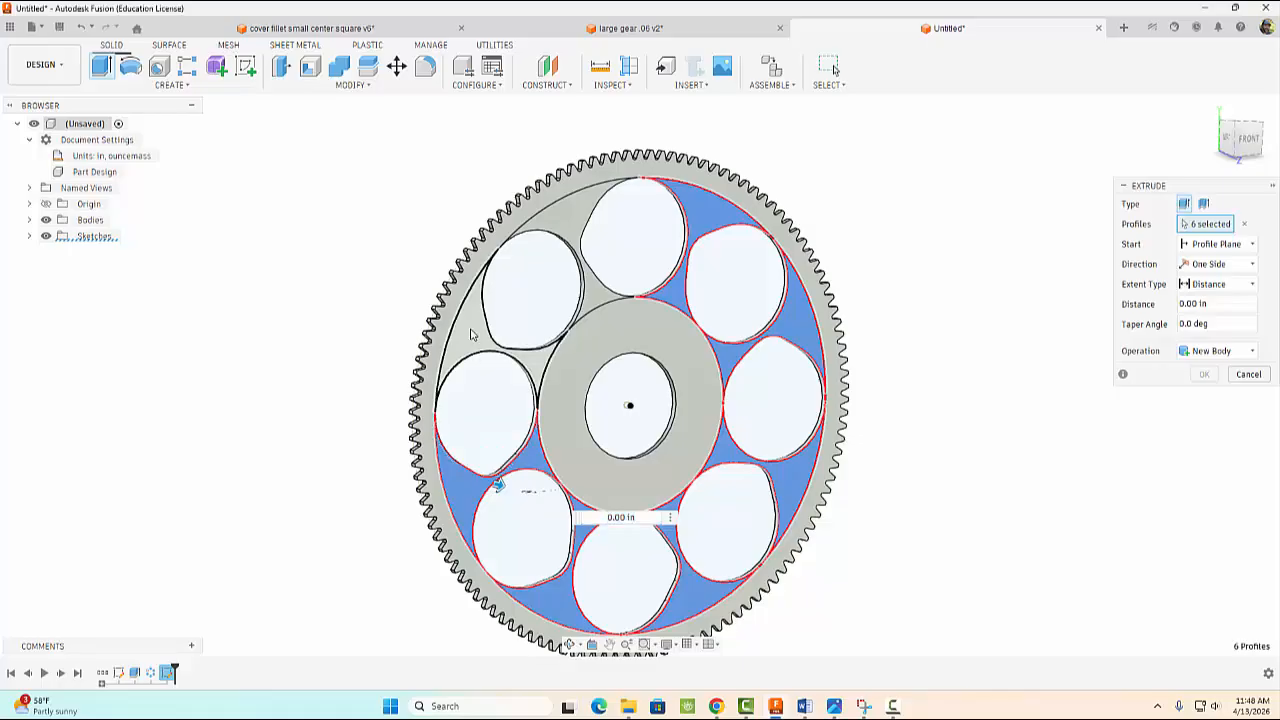
pyautogui.click(468, 330)
pyautogui.click(576, 236)
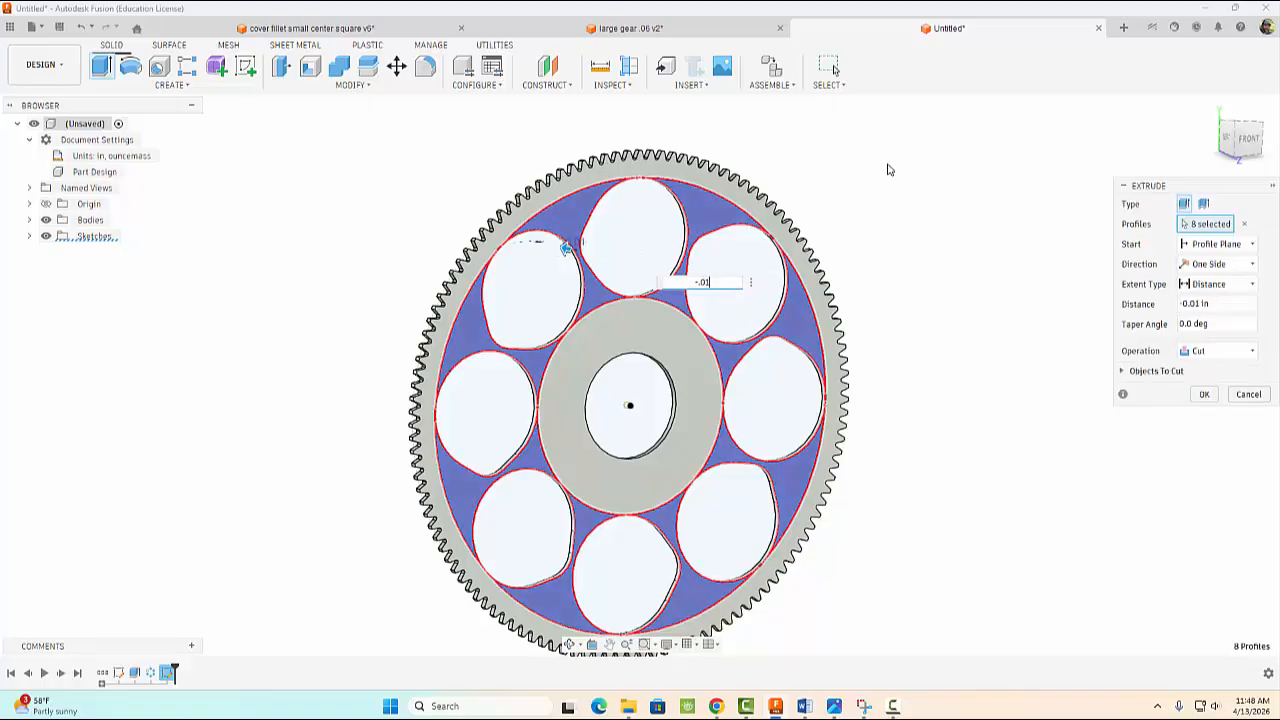
pyautogui.press('Return')
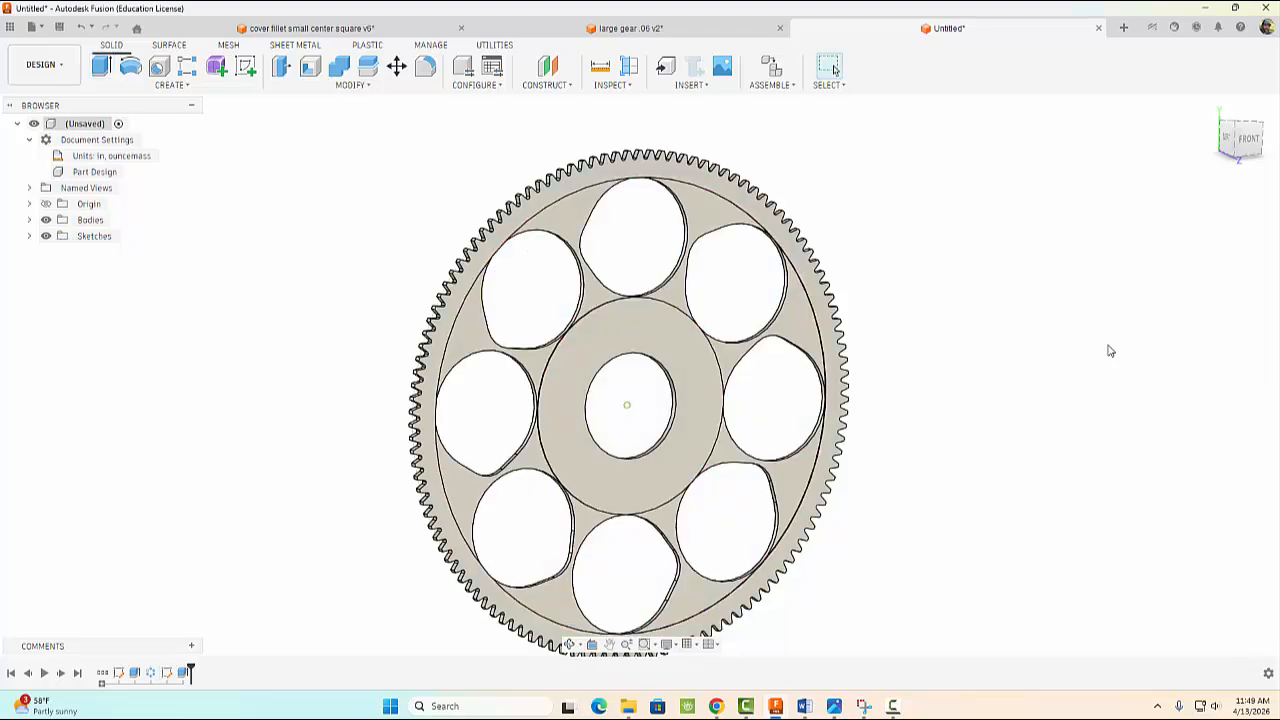
# Apply the Paint - Enamel Glossy (Green) appearance to the whole gear body
pyautogui.keyDown('shift'); pyautogui.moveTo(1030, 360); pyautogui.dragTo(1058, 305, button='middle'); pyautogui.keyUp('shift')
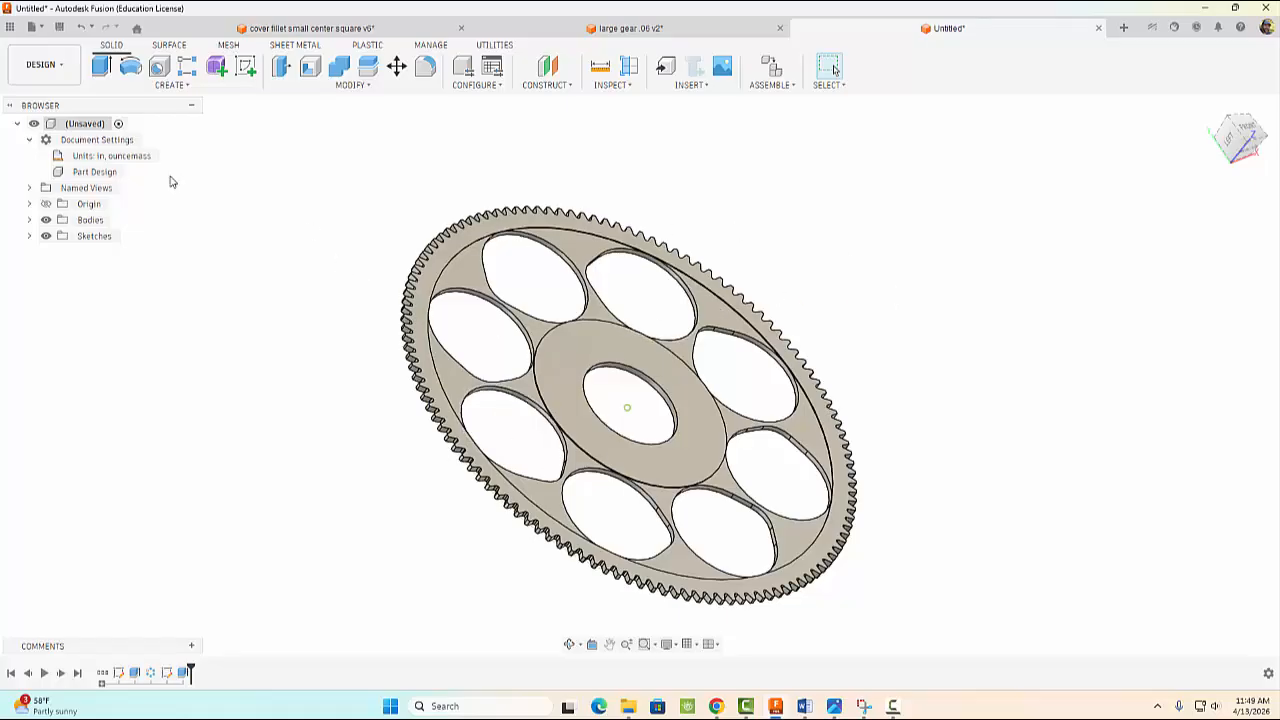
pyautogui.rightClick(110, 142)
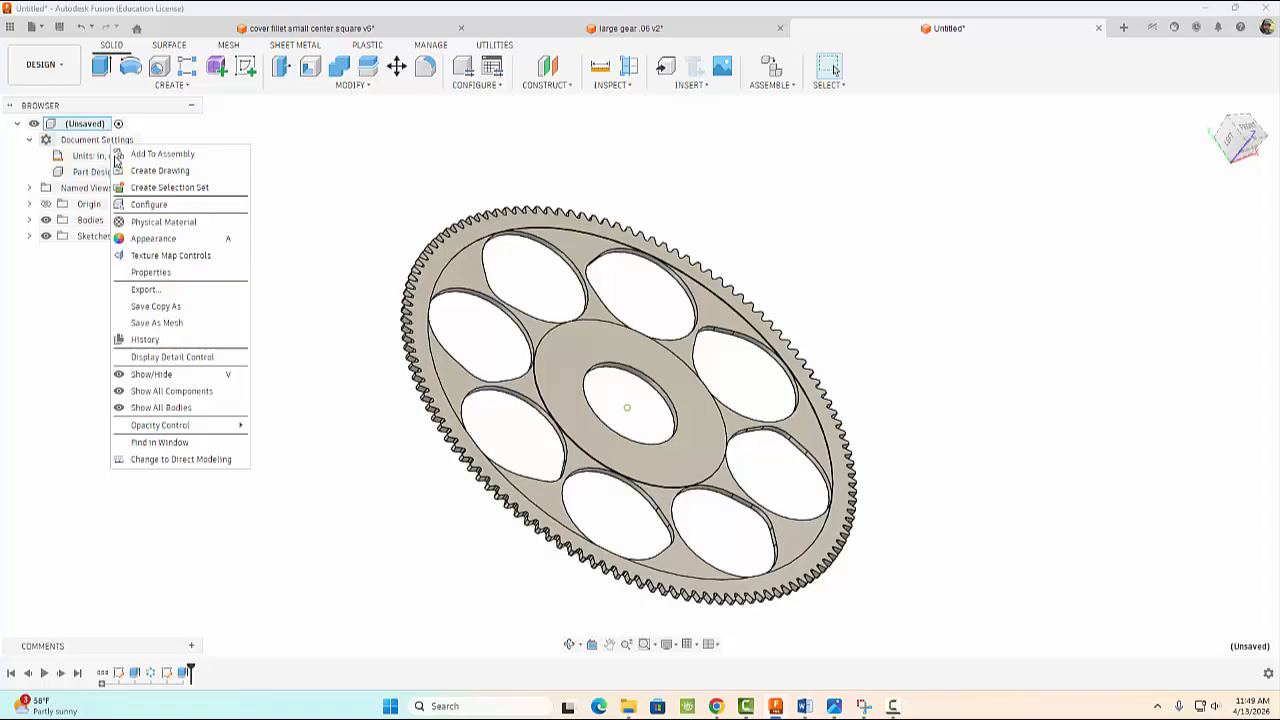
pyautogui.click(148, 238)
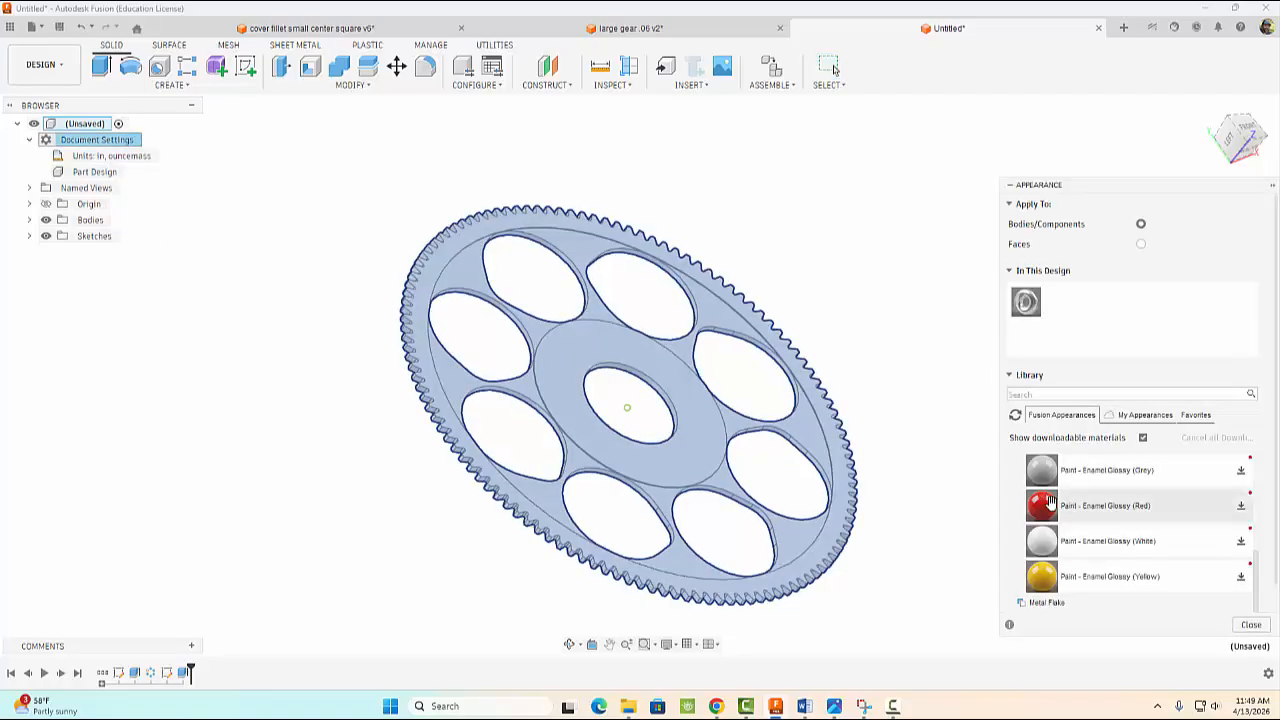
pyautogui.scroll(-2, 1050, 503)
pyautogui.scroll(2, 1050, 504)
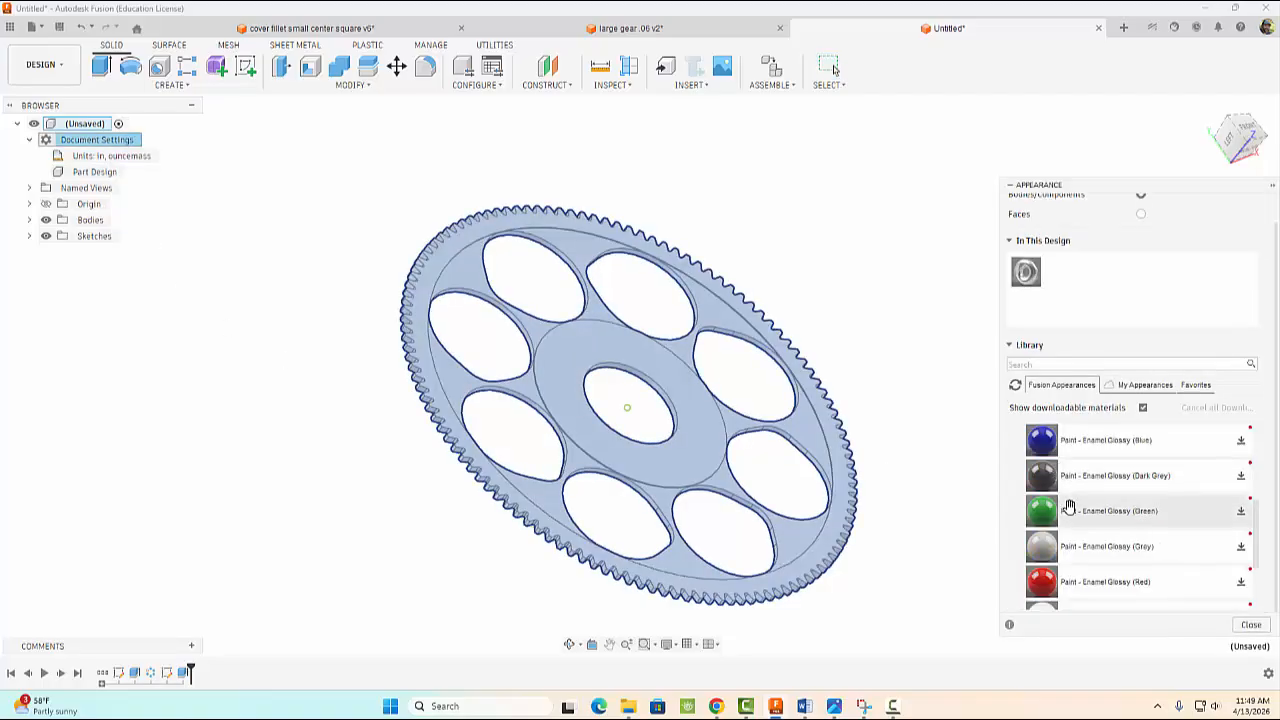
pyautogui.moveTo(1069, 508); pyautogui.dragTo(846, 509)
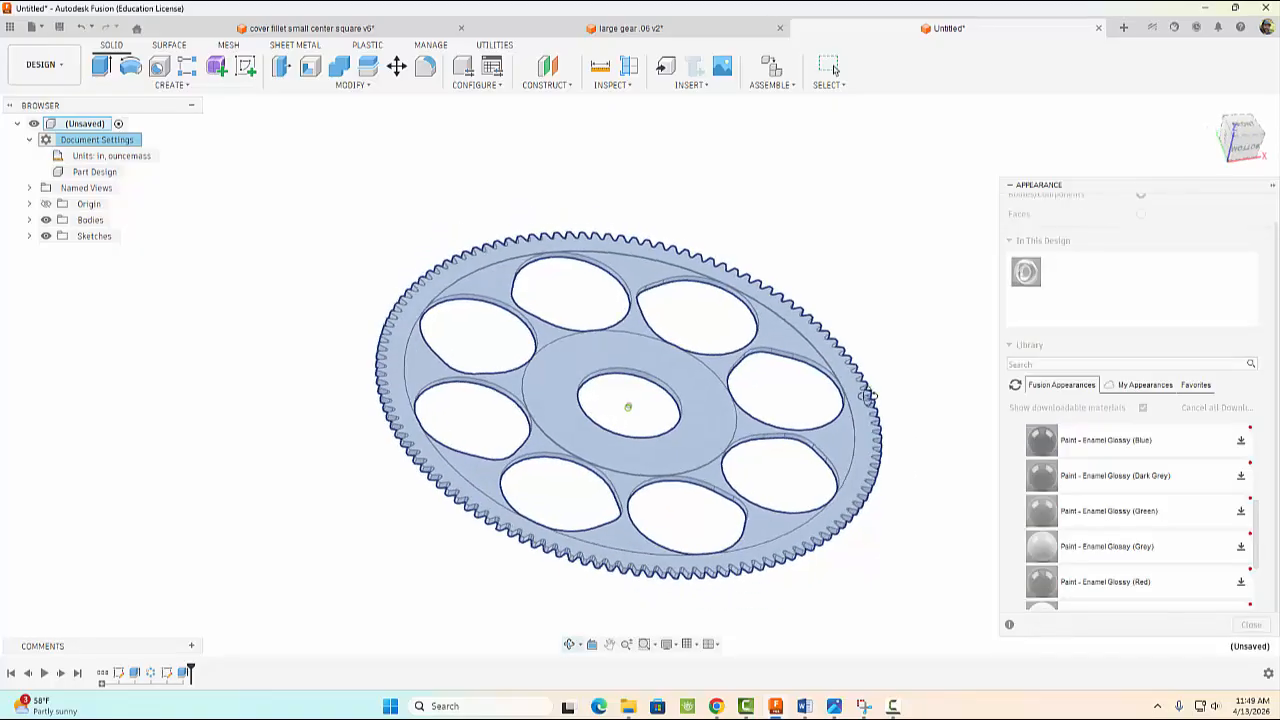
pyautogui.moveTo(1041, 511); pyautogui.dragTo(846, 449)
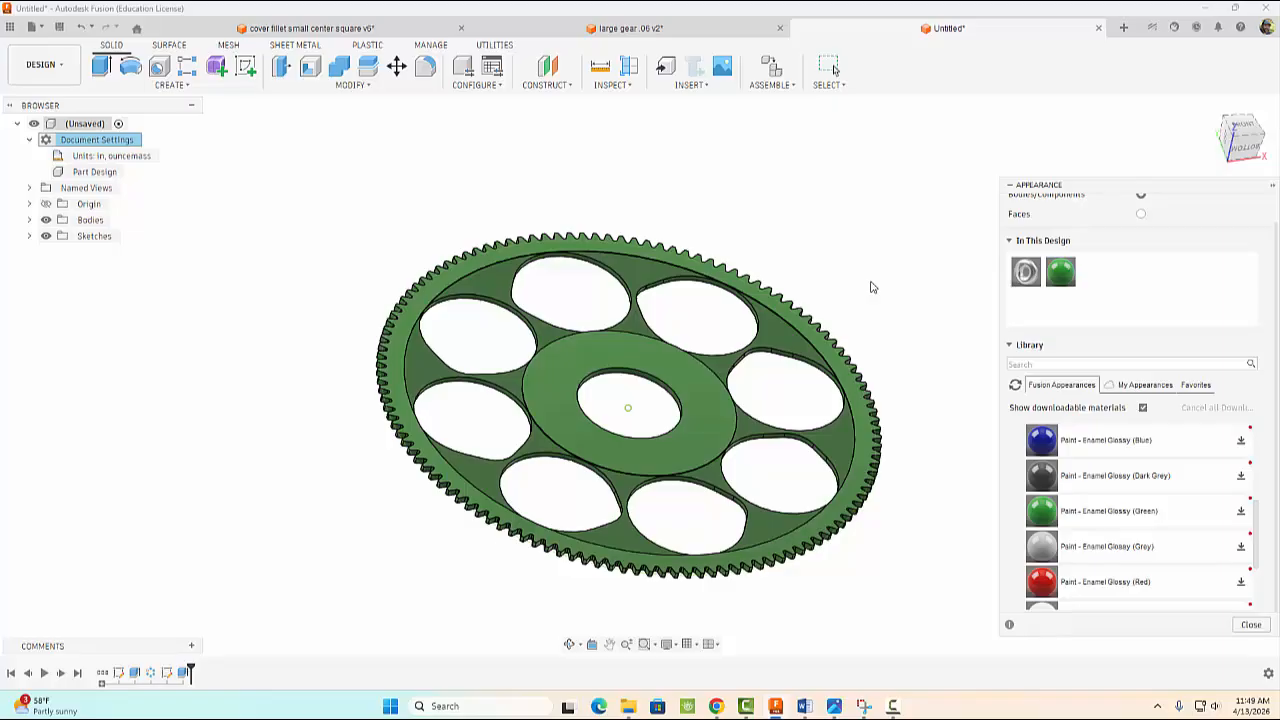